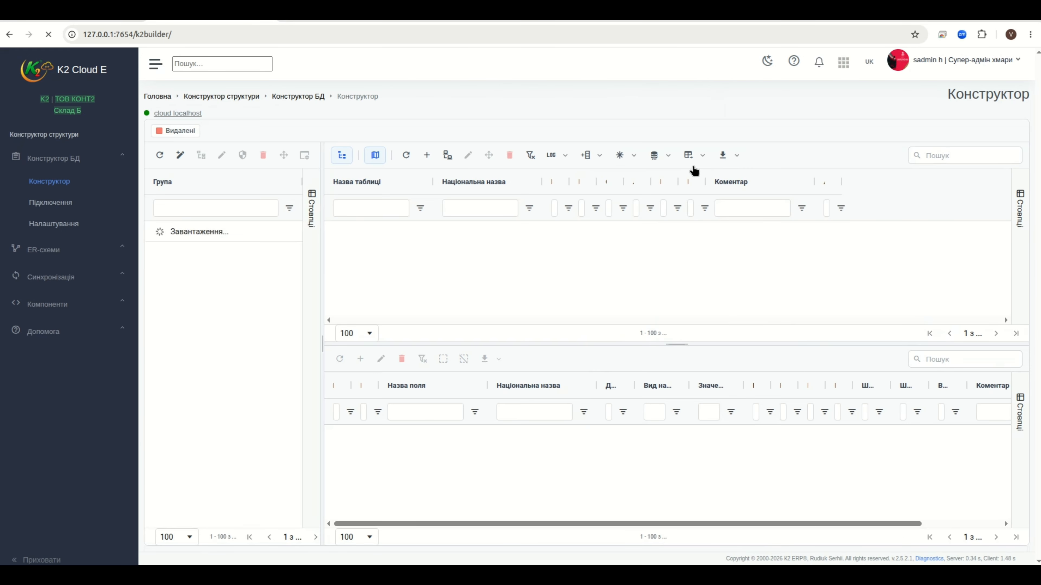
# Expand the ER schema pages section in the sidebar navigation
pyautogui.click(56, 254)
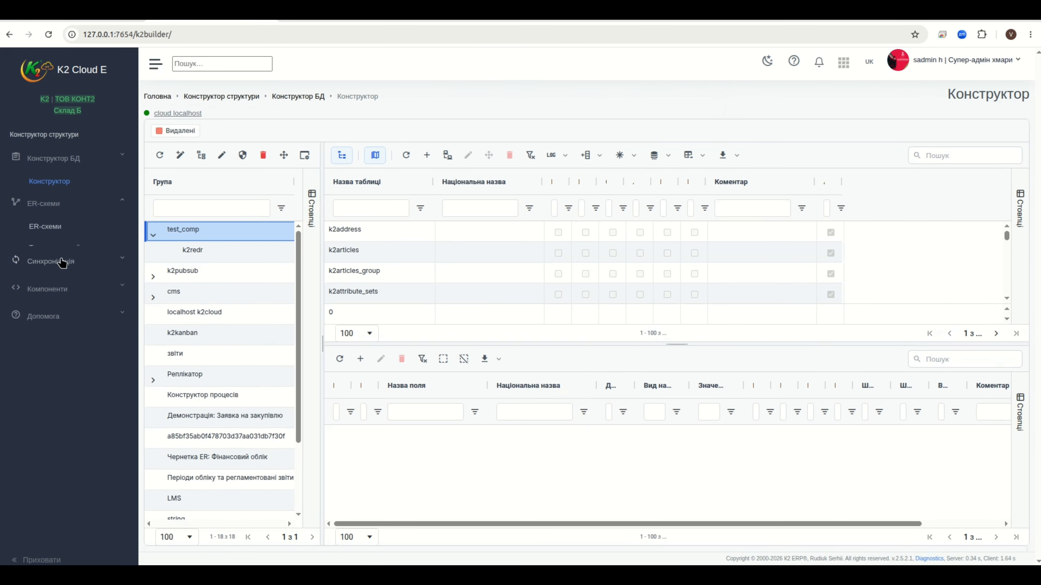
pyautogui.click(55, 166)
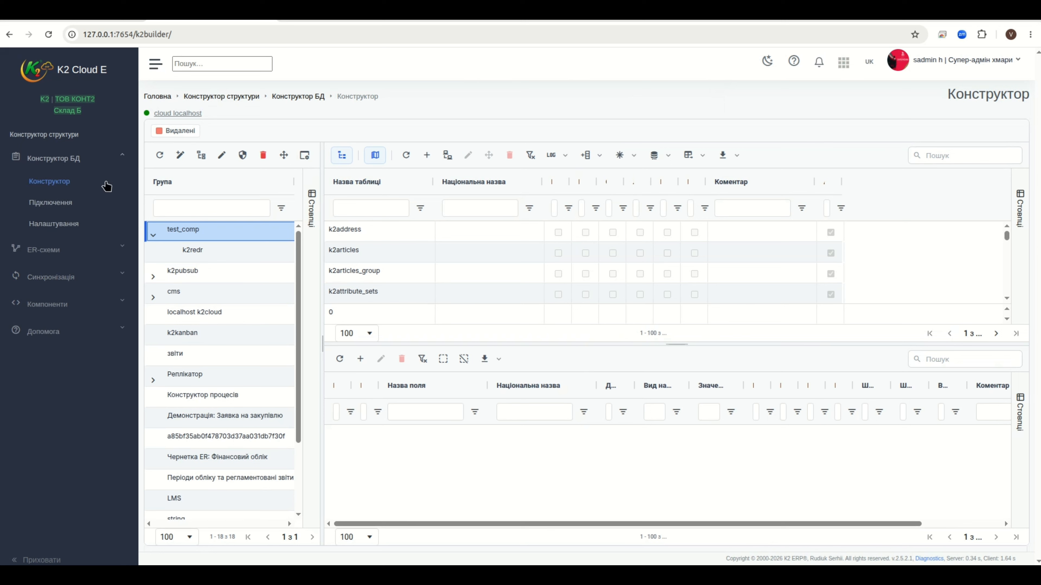
pyautogui.scroll(-1, 420, 274)
pyautogui.scroll(3, 419, 274)
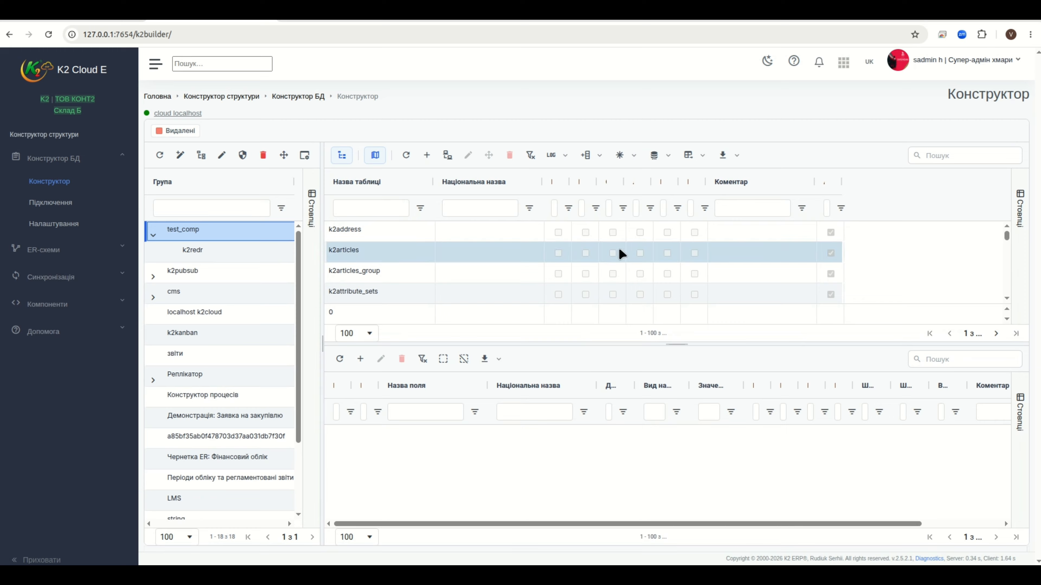
pyautogui.click(61, 251)
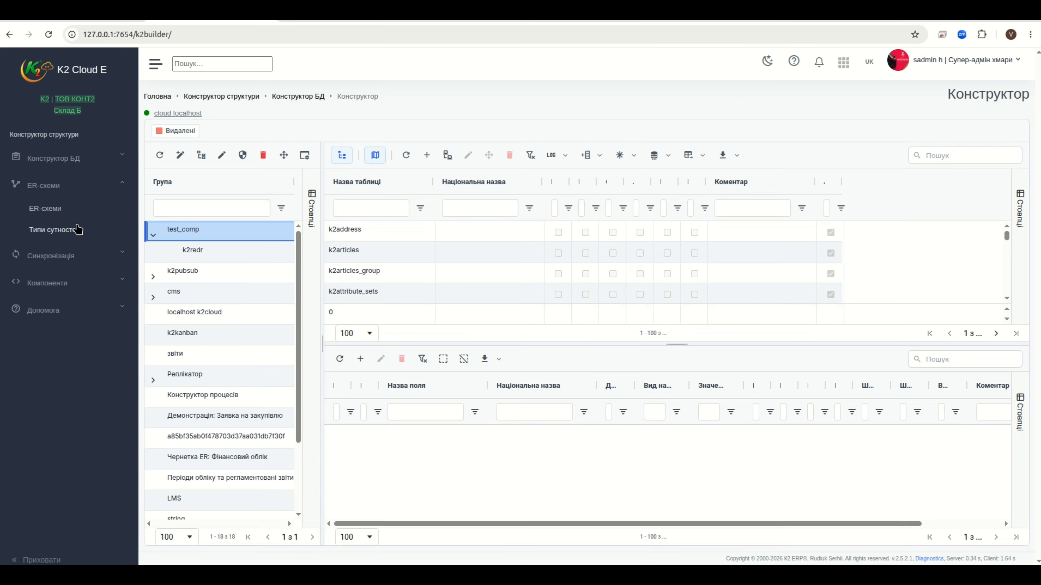
# Open the ER schemas list and select the 'Демонстрація: Заявка на закупівлю' schema
pyautogui.click(48, 212)
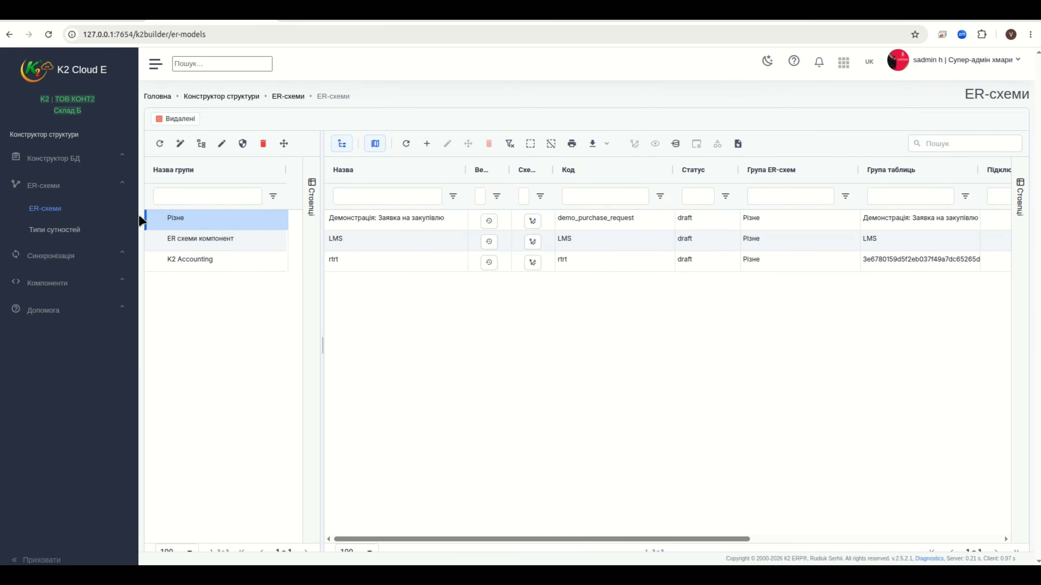
pyautogui.click(566, 243)
pyautogui.click(561, 228)
# Open the purchase-request diagram and move the k2measurement_units table up and left
pyautogui.click(535, 221)
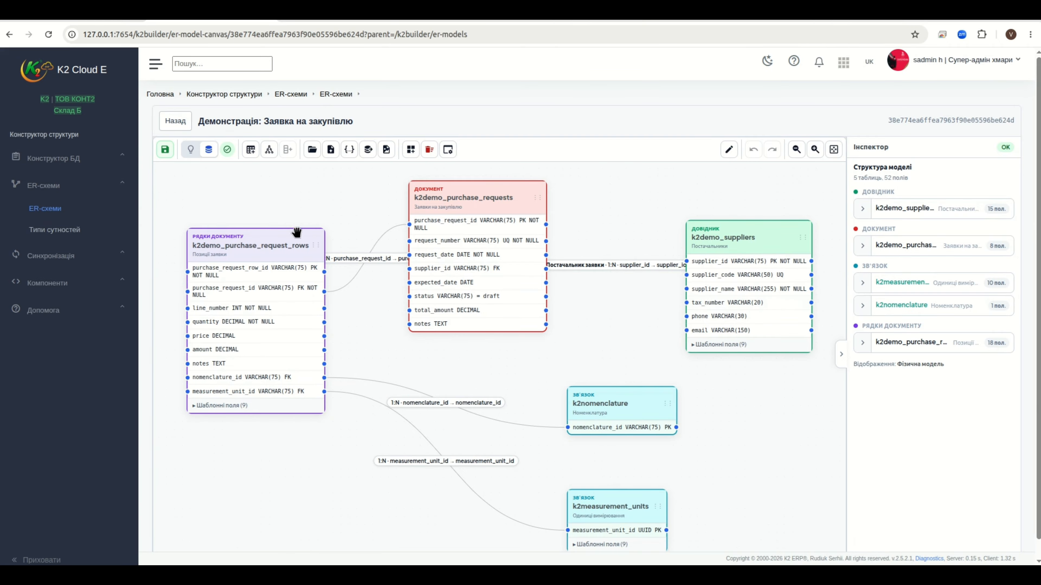
pyautogui.moveTo(763, 447); pyautogui.dragTo(737, 415)
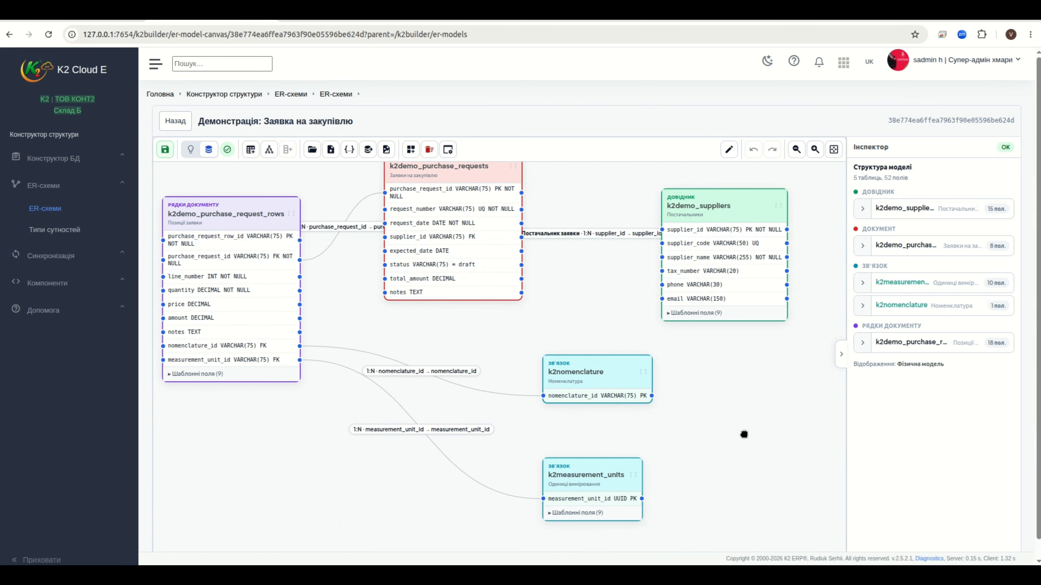
pyautogui.moveTo(574, 471); pyautogui.dragTo(550, 439)
pyautogui.moveTo(700, 443); pyautogui.dragTo(721, 445)
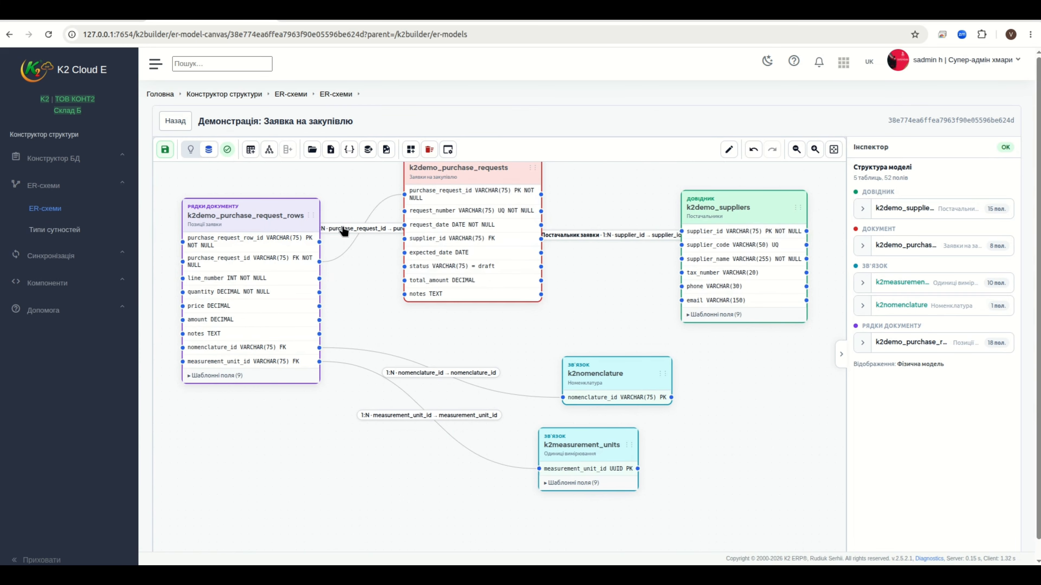
# Zoom out and move the k2demo_suppliers table up and left
pyautogui.scroll(-3, 519, 232)
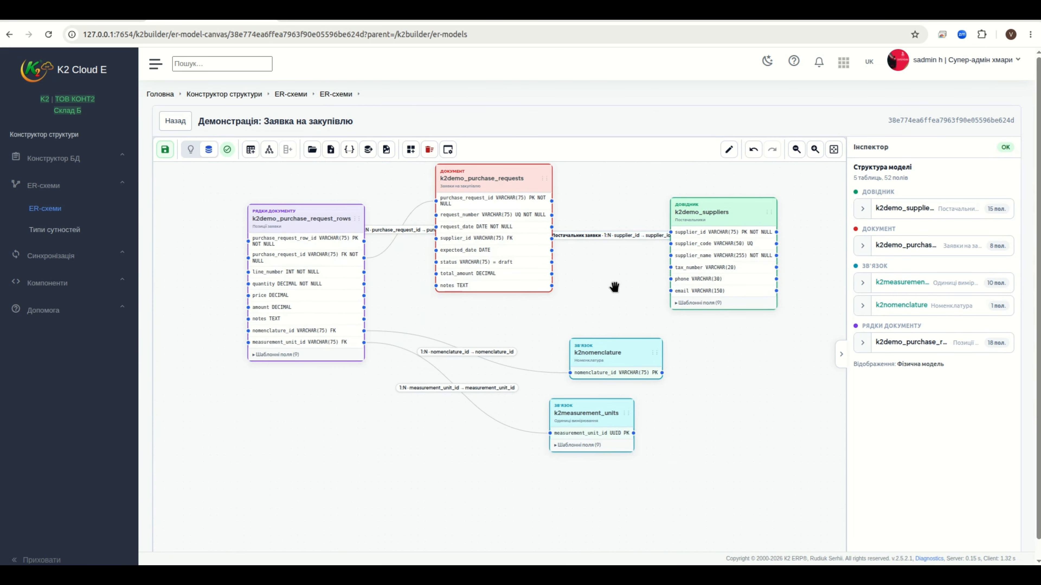
pyautogui.moveTo(614, 288); pyautogui.dragTo(589, 319)
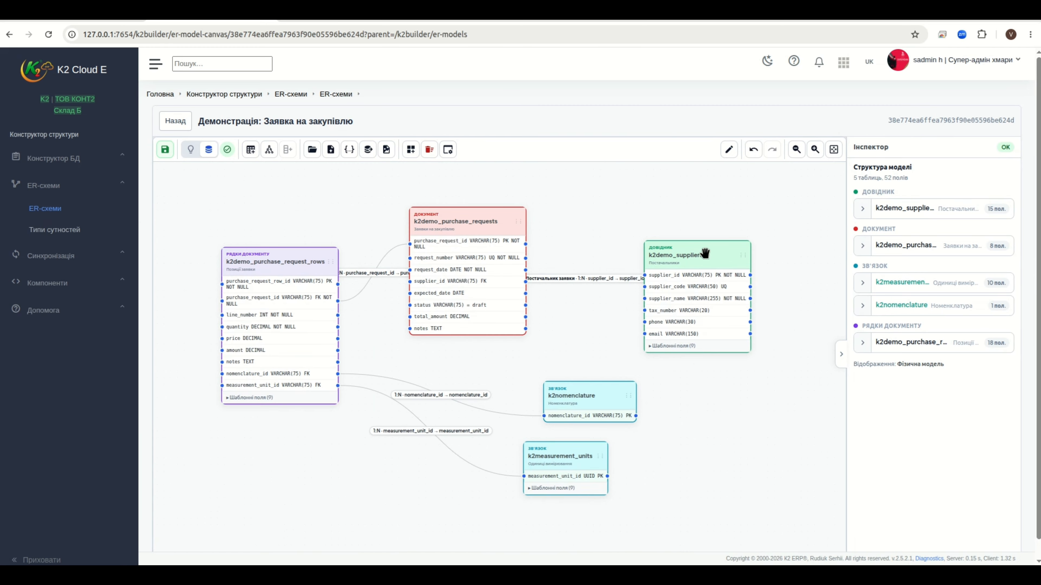
pyautogui.moveTo(703, 246); pyautogui.dragTo(676, 217)
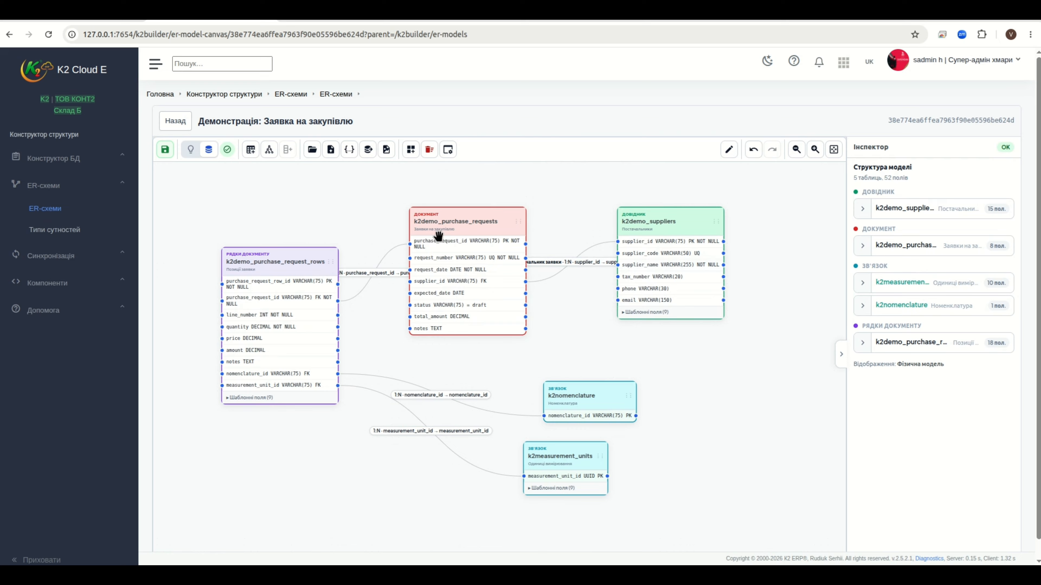
# Inspect k2demo_purchase_requests and confirm its entity type stays Документ, closing without changes
pyautogui.click(502, 219)
pyautogui.doubleClick(503, 217)
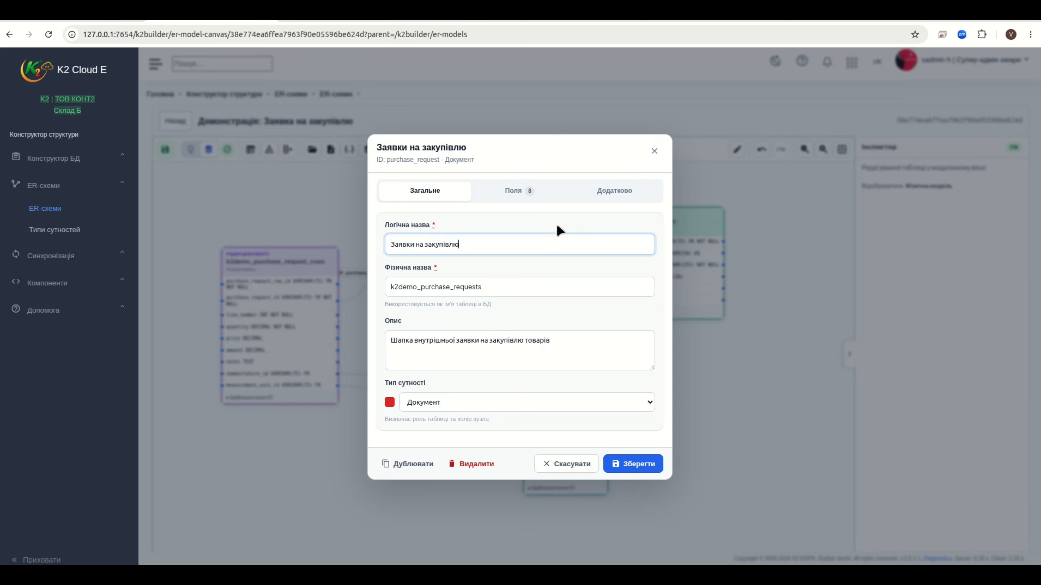
pyautogui.click(496, 405)
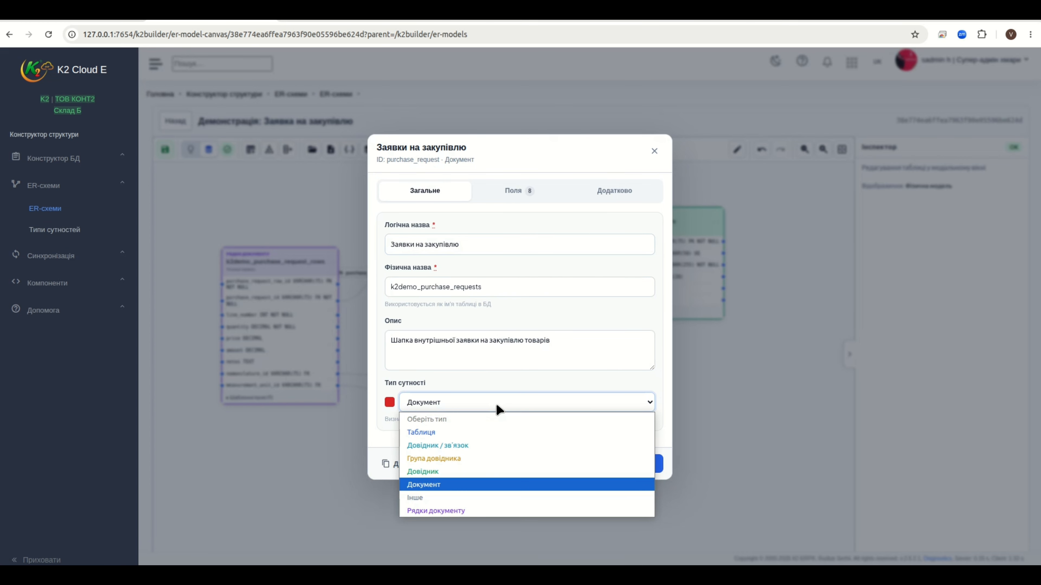
pyautogui.click(495, 404)
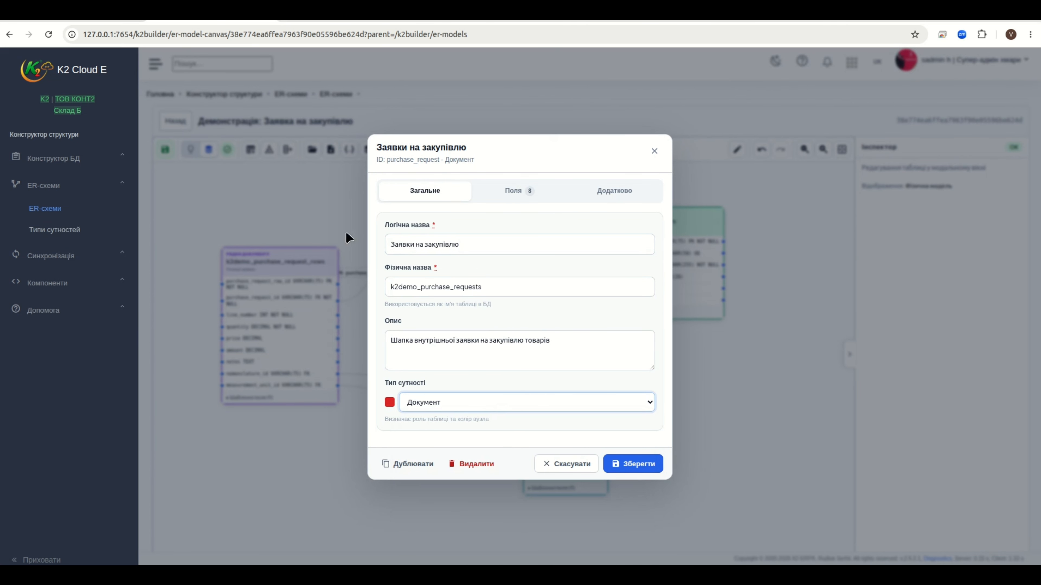
pyautogui.click(654, 150)
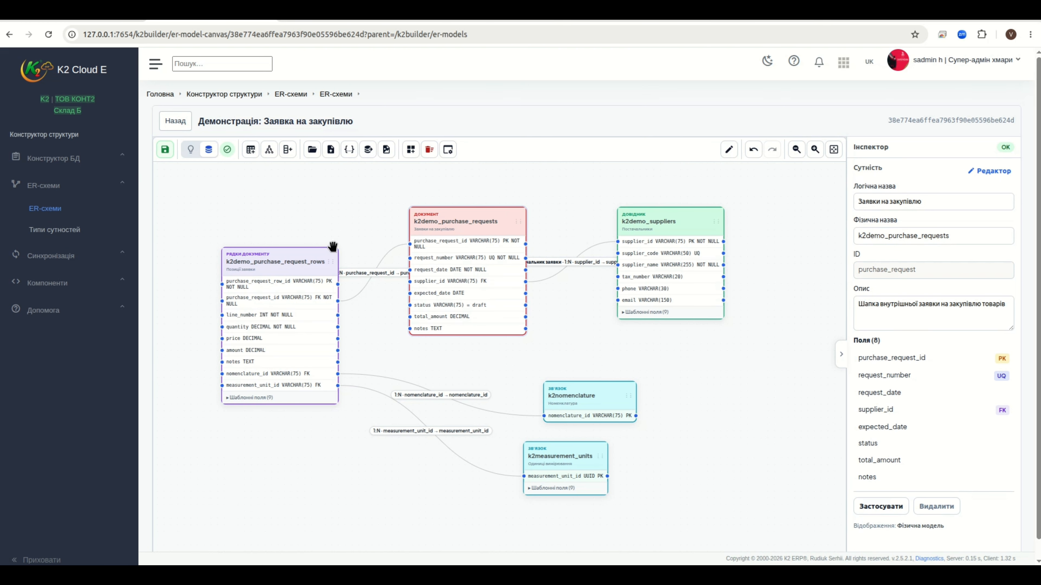
# Inspect k2demo_purchase_request_rows and confirm its entity type stays Рядки документу
pyautogui.doubleClick(288, 261)
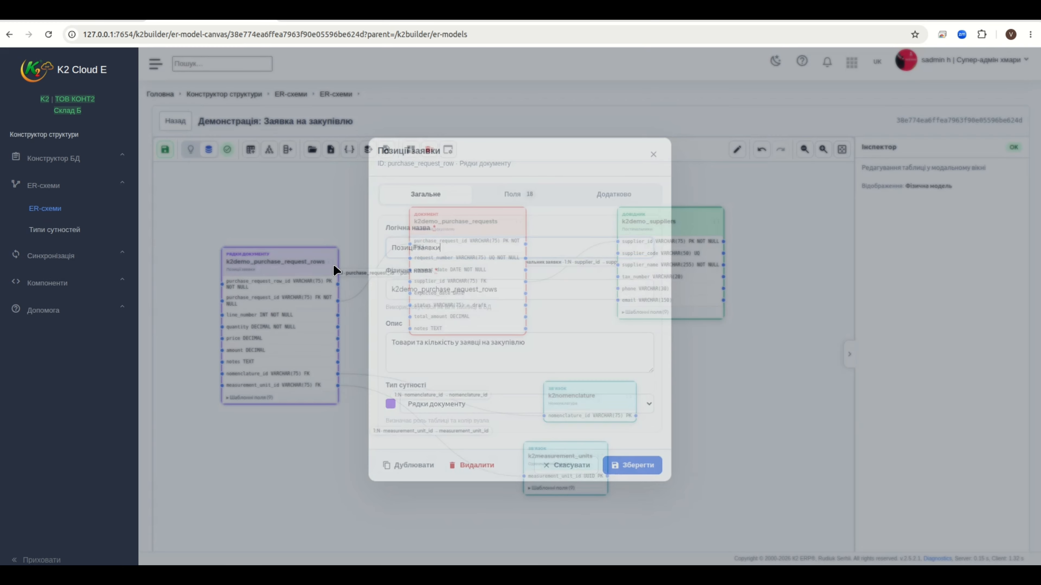
pyautogui.click(492, 403)
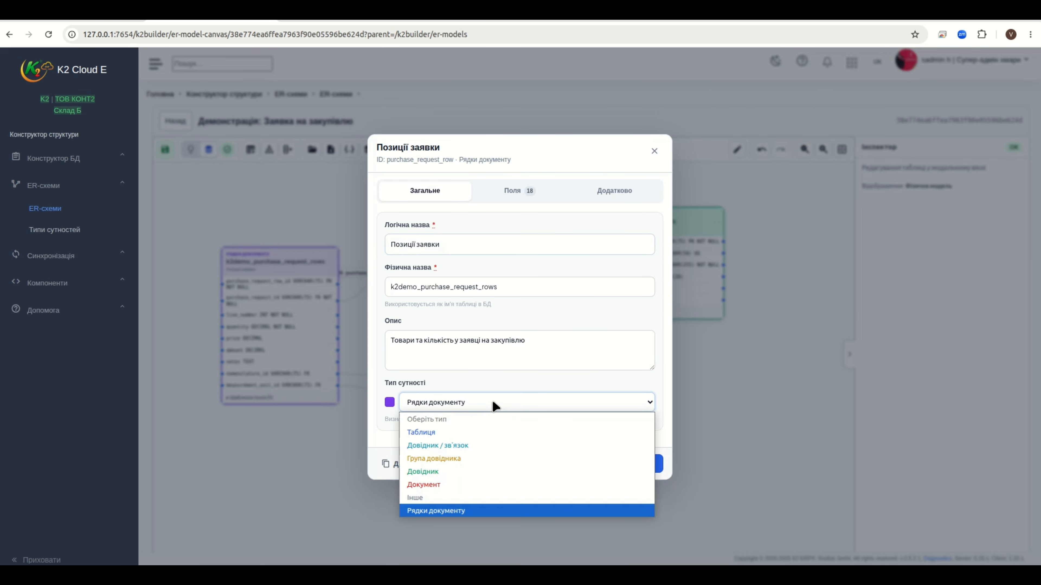
pyautogui.click(492, 401)
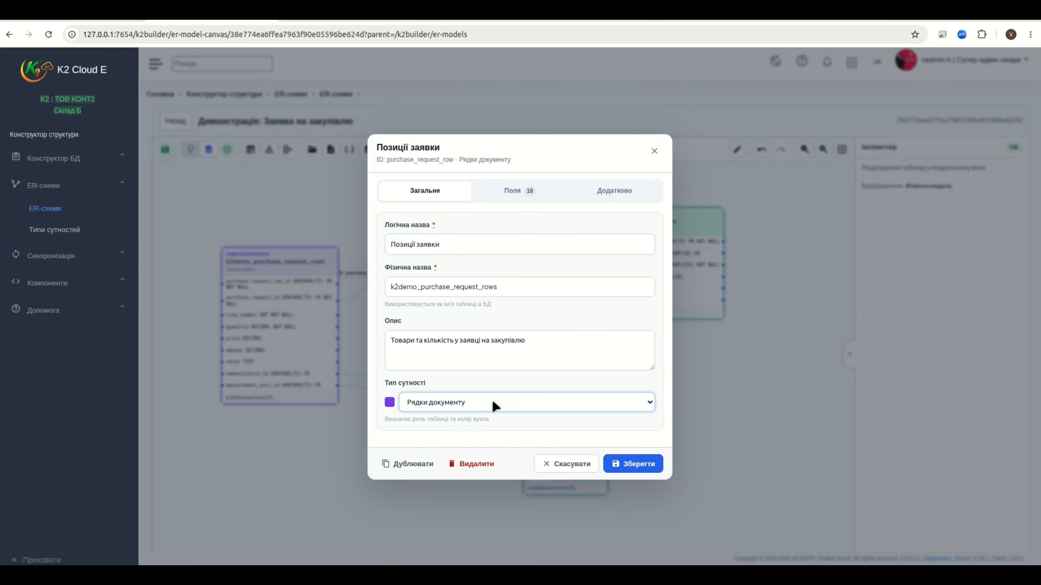
pyautogui.click(654, 151)
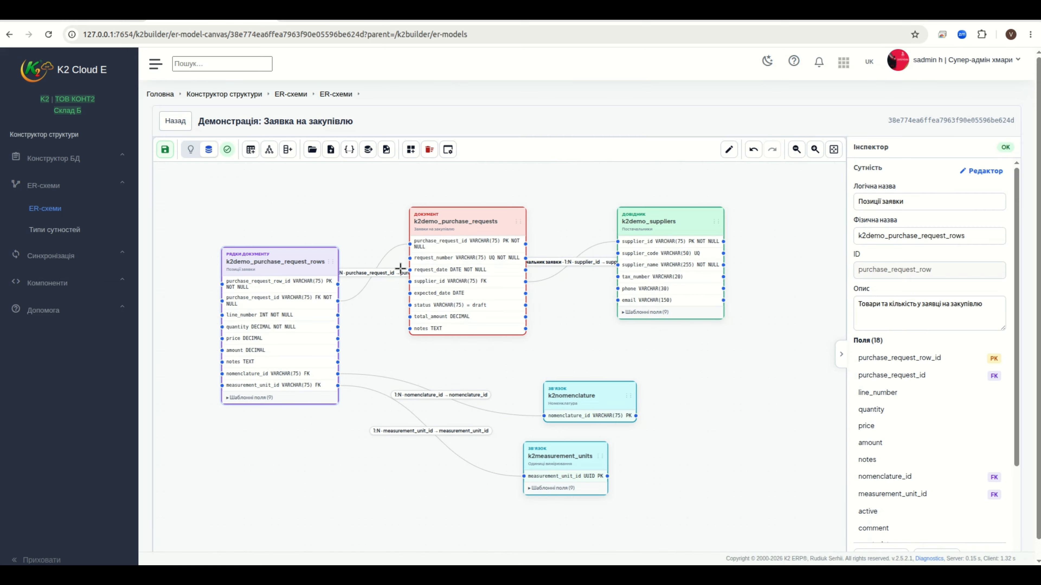
pyautogui.click(362, 292)
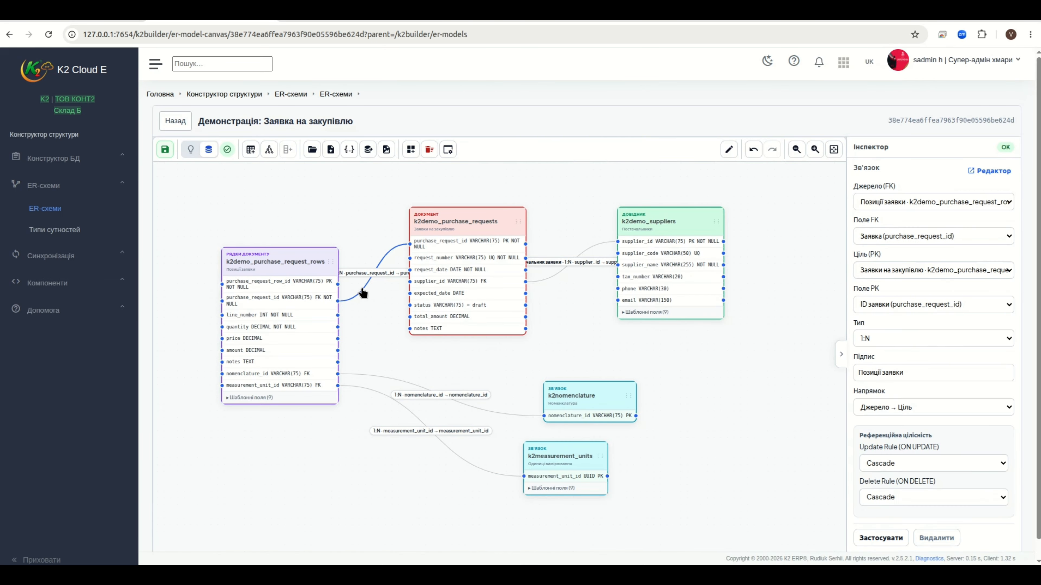
pyautogui.doubleClick(362, 291)
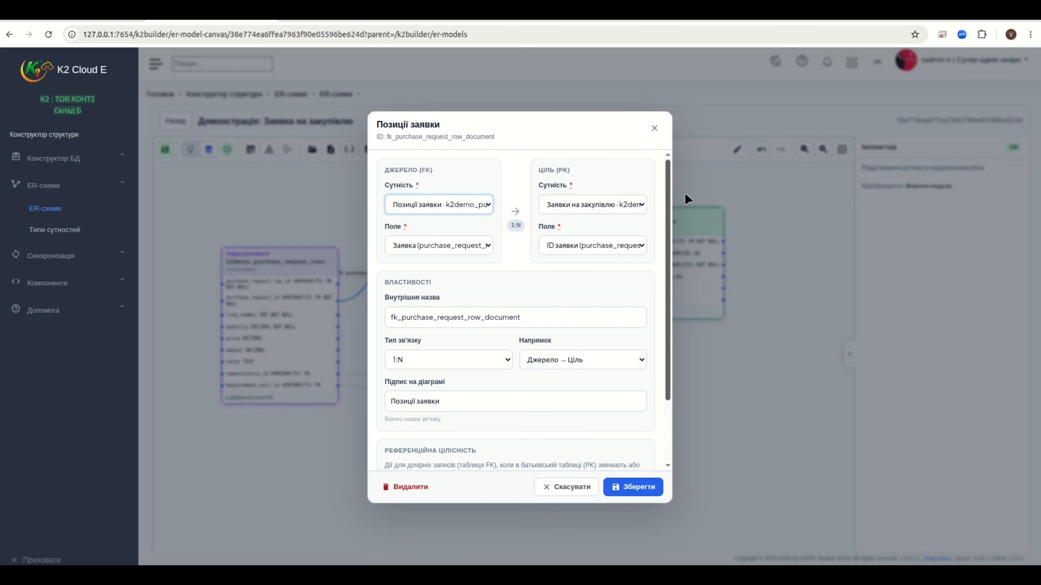
pyautogui.click(654, 128)
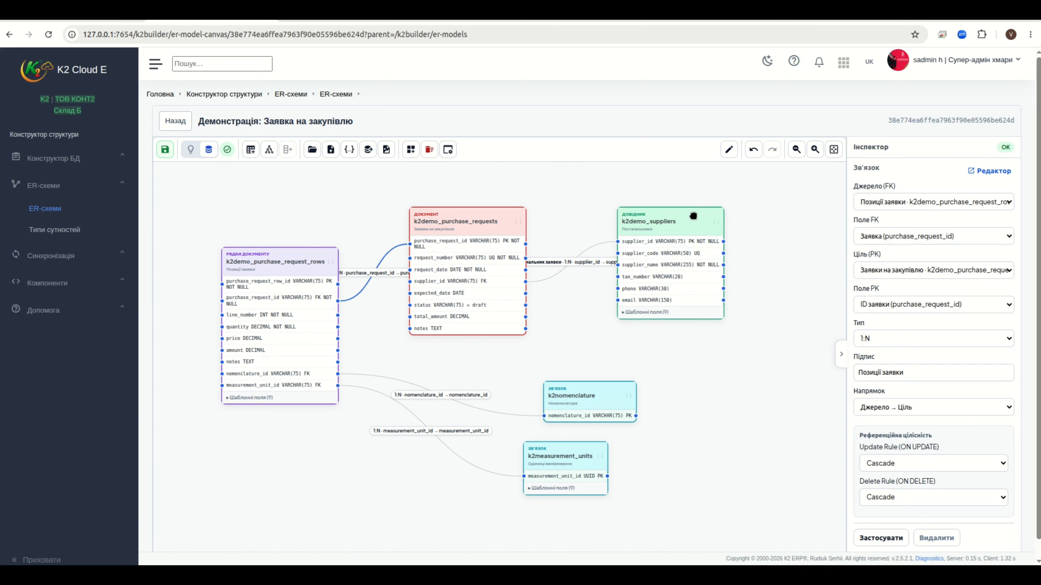
# Move k2demo_suppliers up-left and k2nomenclature up-right on the diagram
pyautogui.moveTo(693, 216); pyautogui.dragTo(698, 239)
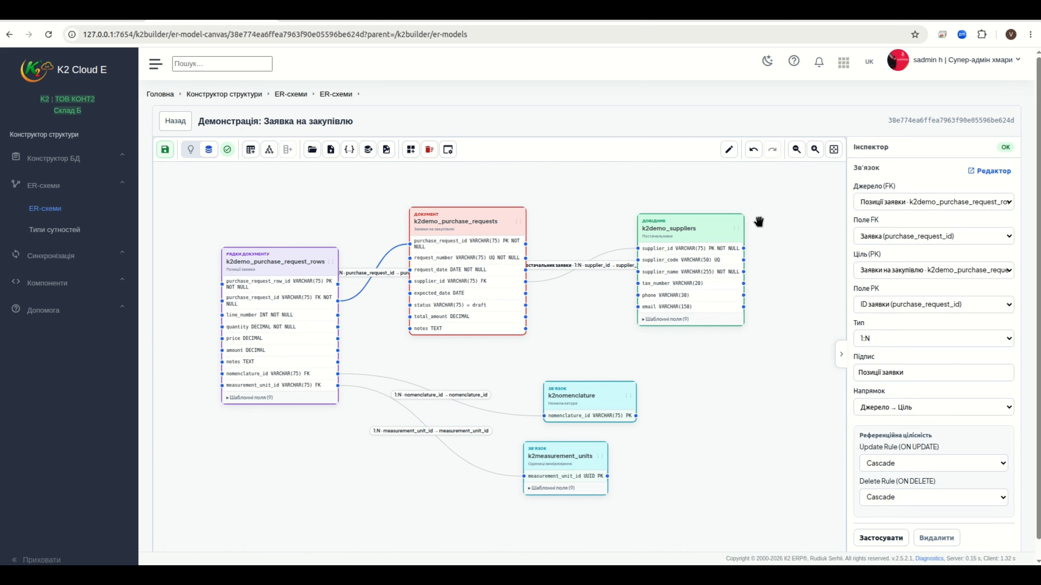
pyautogui.moveTo(699, 222); pyautogui.dragTo(655, 207)
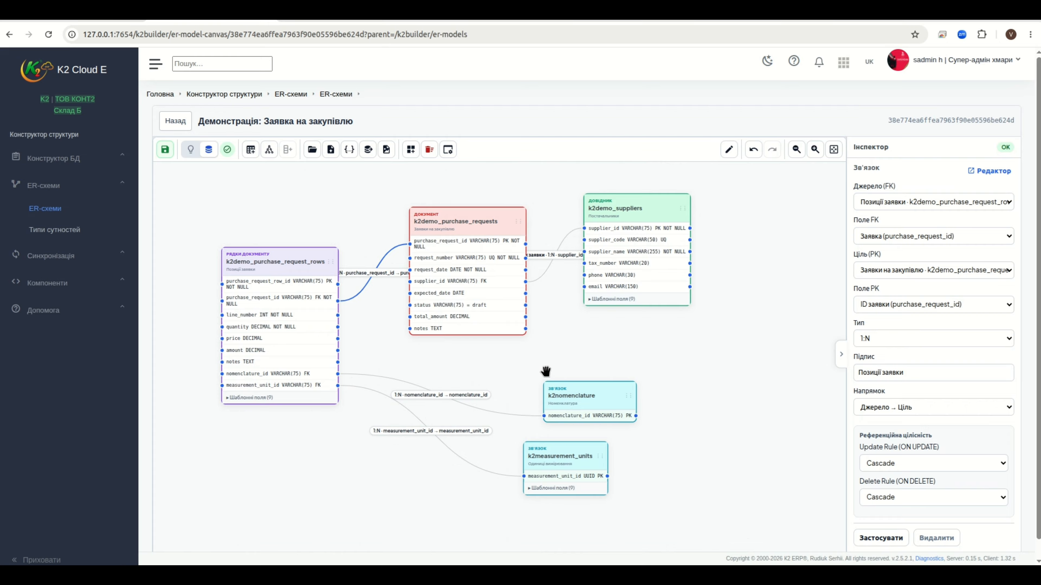
pyautogui.moveTo(606, 391); pyautogui.dragTo(653, 367)
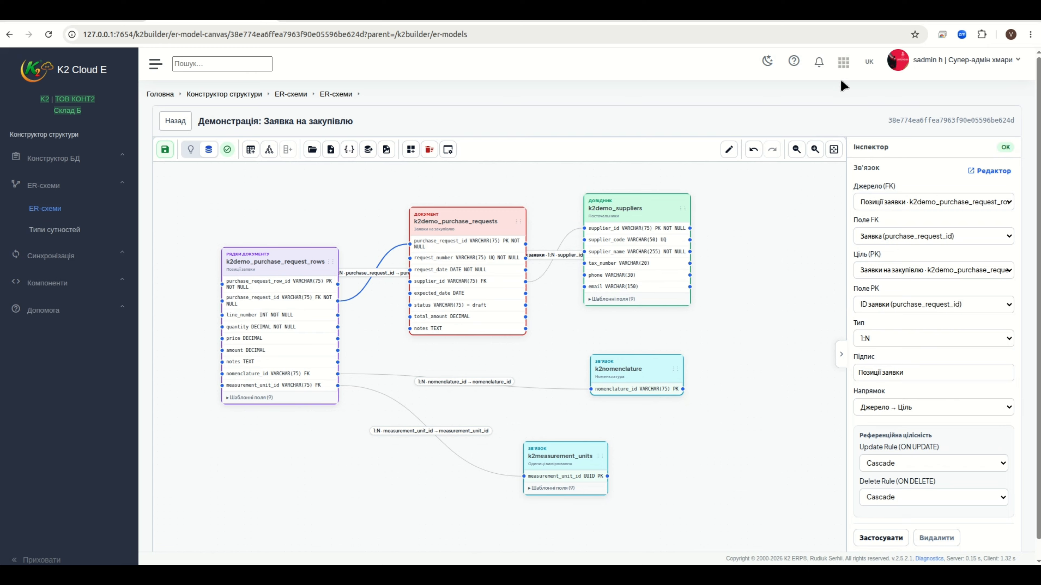
# Open the Базові довідники module in a new browser tab and switch to it
pyautogui.click(846, 66)
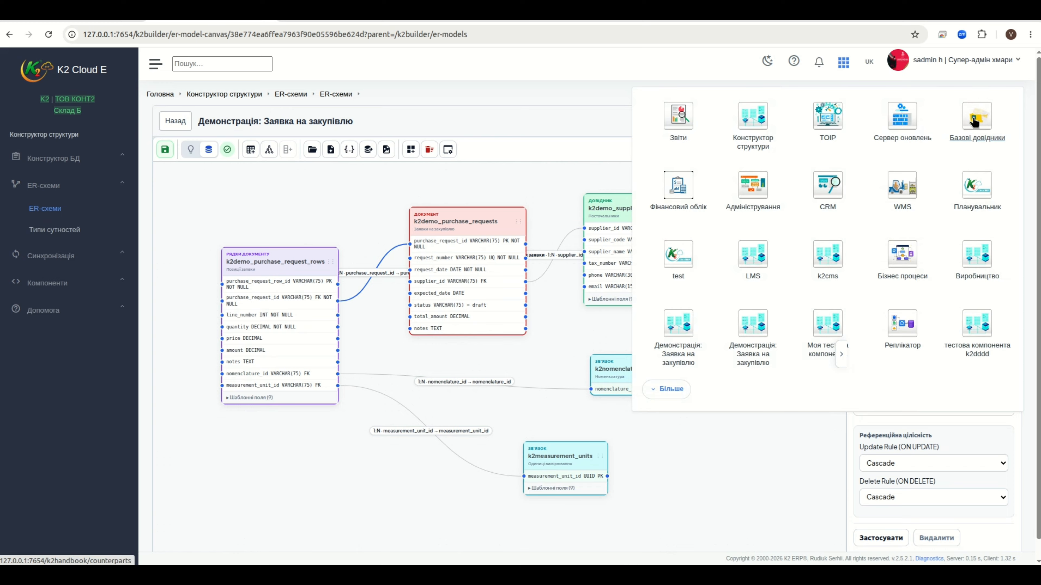
pyautogui.rightClick(974, 122)
pyautogui.click(817, 132)
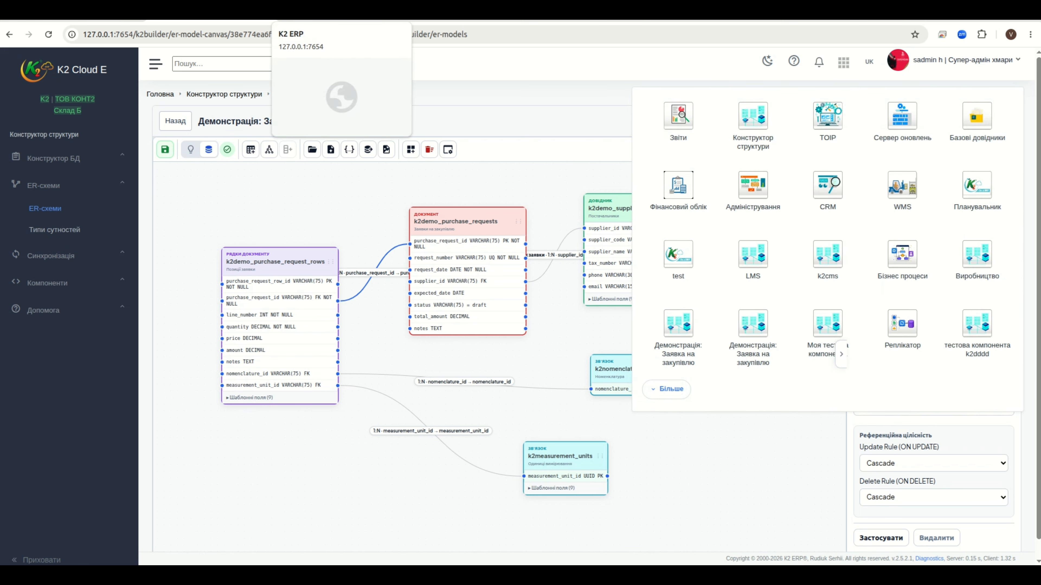
pyautogui.click(324, 13)
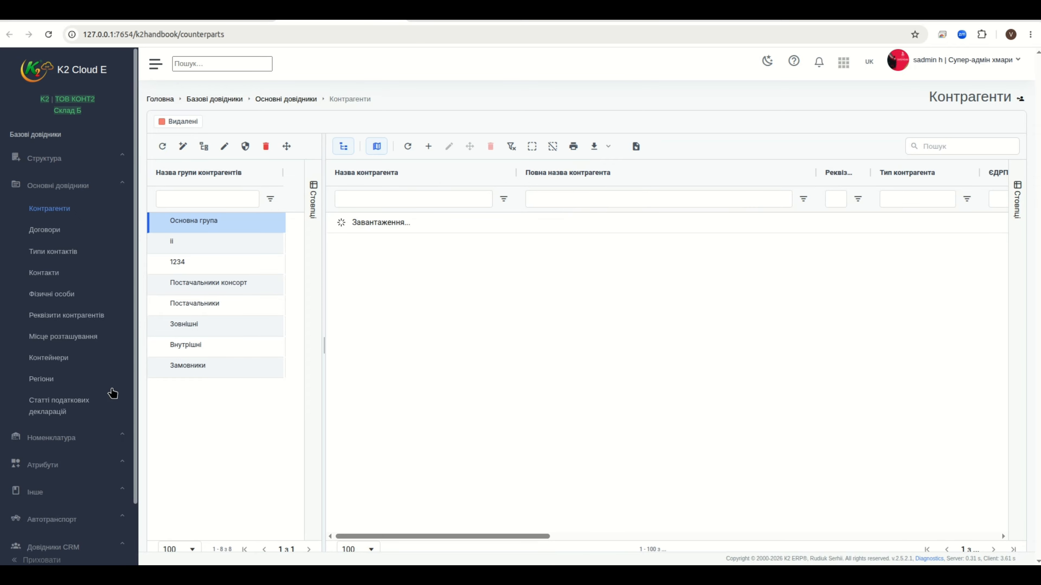
# Open the Номенклатура list and view its SQL, confirming it reads from k2nomenclature
pyautogui.click(70, 439)
pyautogui.click(66, 236)
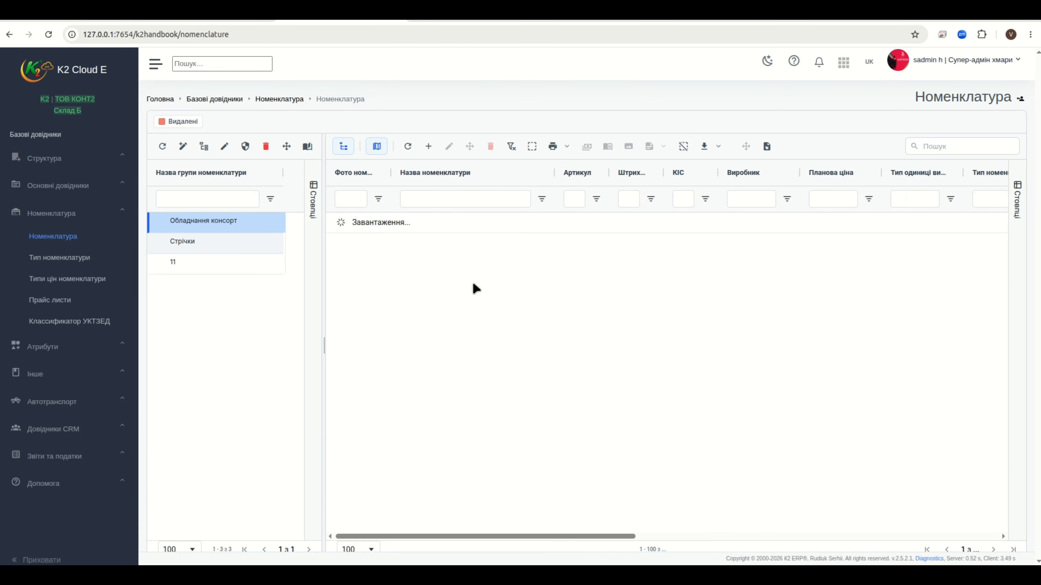
pyautogui.rightClick(534, 269)
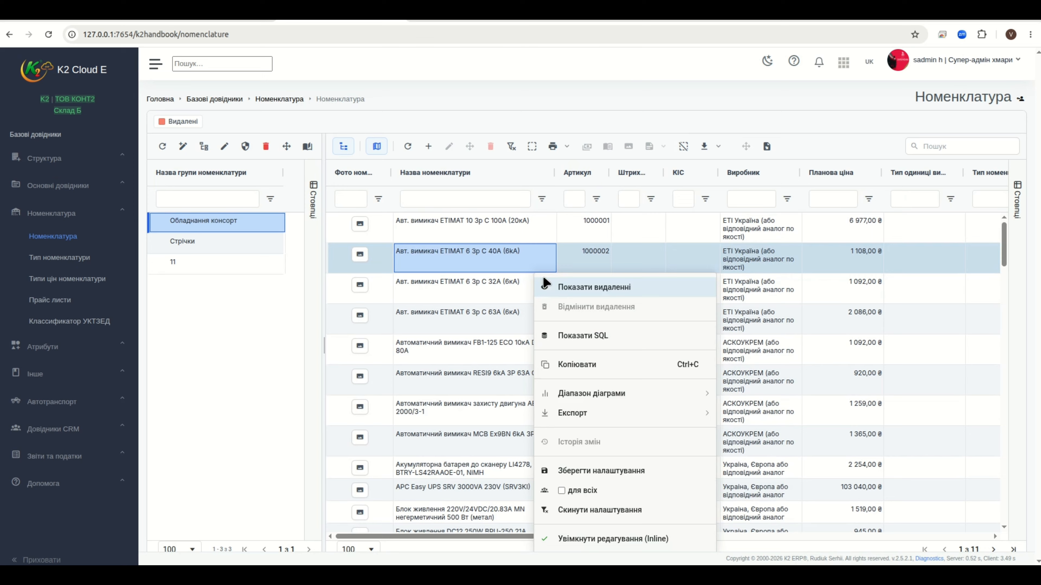
pyautogui.click(600, 335)
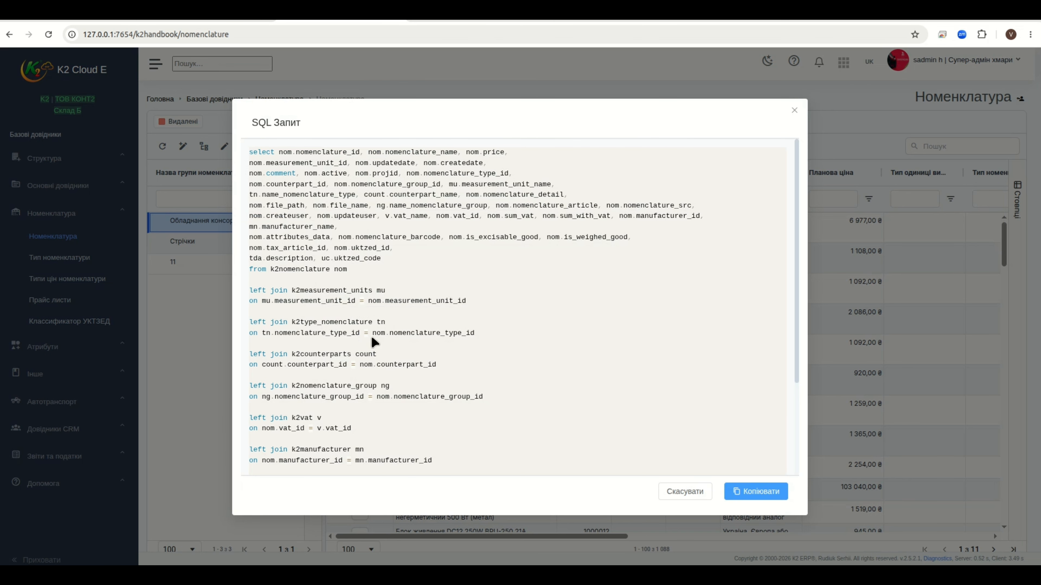
pyautogui.doubleClick(288, 269)
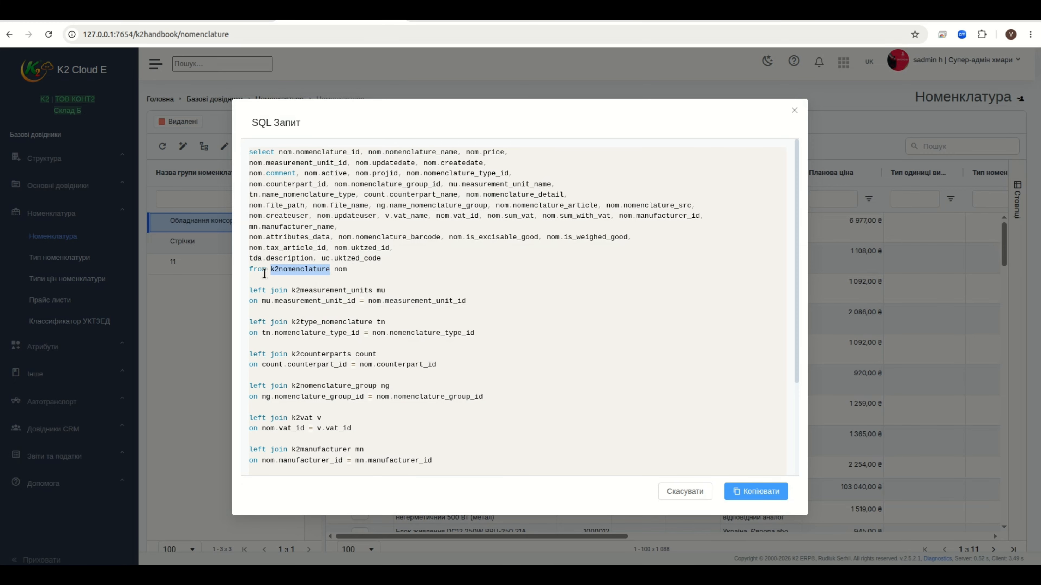
pyautogui.click(794, 111)
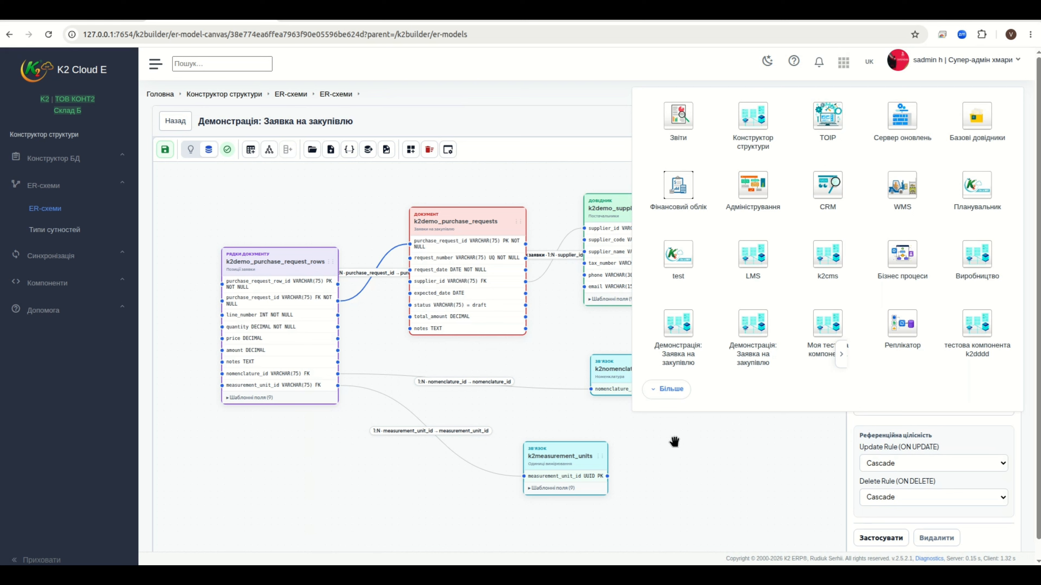
# Dismiss the apps panel covering the purchase-request ER diagram
pyautogui.click(680, 450)
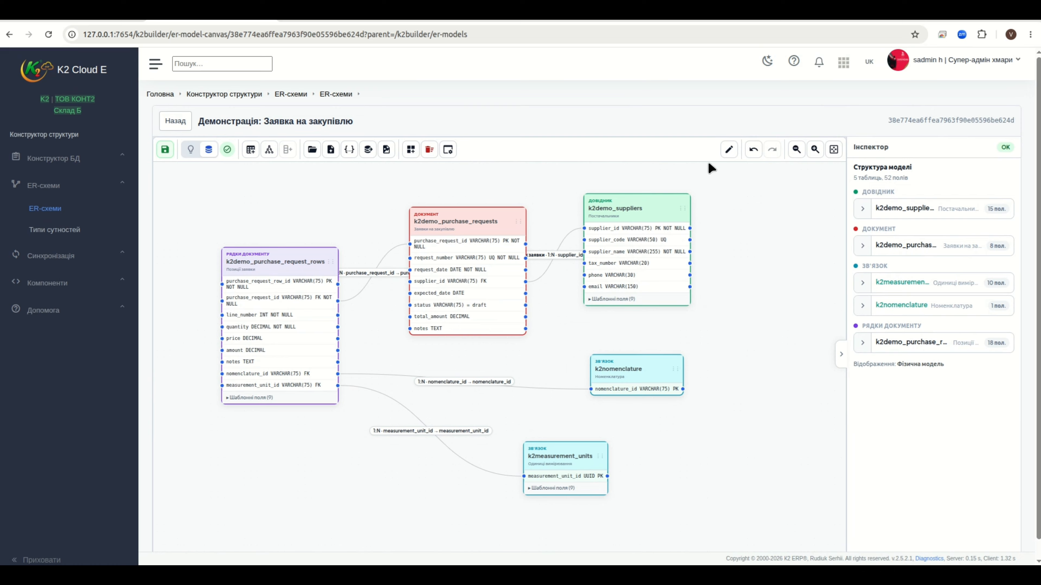
# Move k2demo_suppliers further right and k2nomenclature slightly left on the diagram
pyautogui.moveTo(667, 202); pyautogui.dragTo(738, 203)
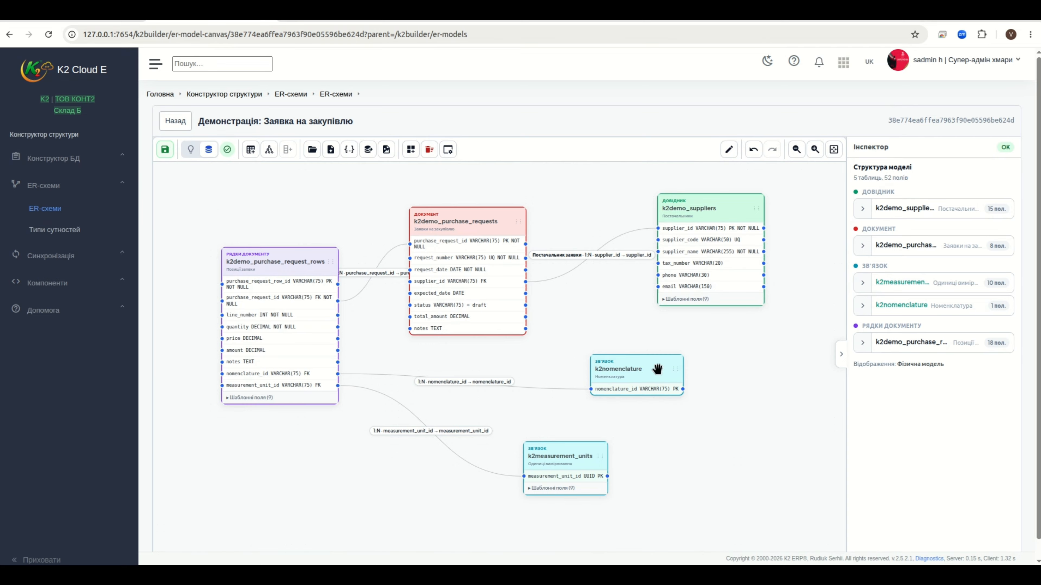
pyautogui.moveTo(657, 370)
pyautogui.mouseDown()
pyautogui.moveTo(642, 377)
pyautogui.moveTo(659, 387)
pyautogui.moveTo(671, 371)
pyautogui.moveTo(638, 365)
pyautogui.mouseUp()
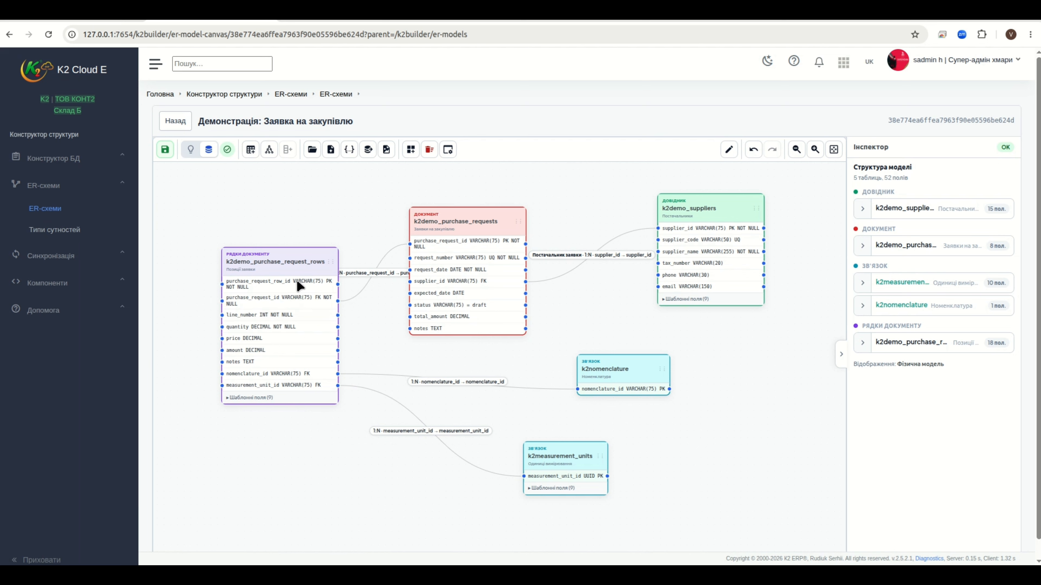
# In DBeaver, clear the 'demo' Connections filter and collapse the Tables list
pyautogui.click(149, 574)
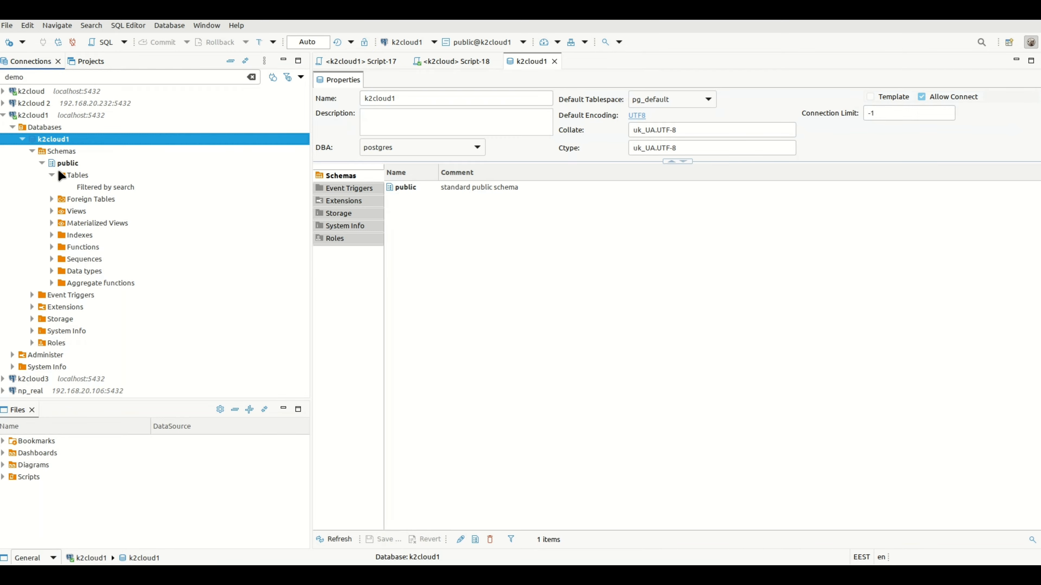
pyautogui.click(26, 77)
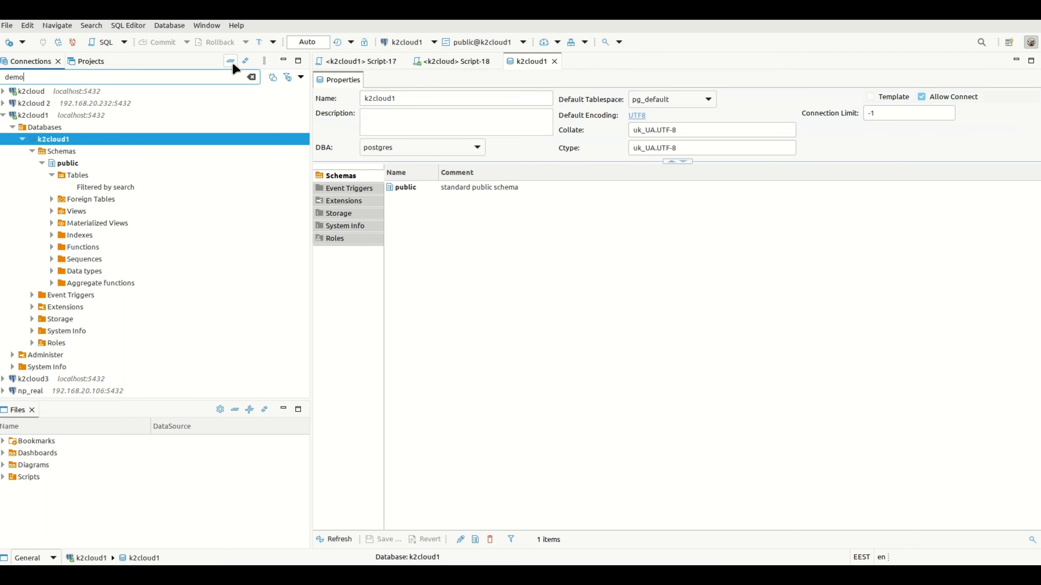
pyautogui.click(232, 63)
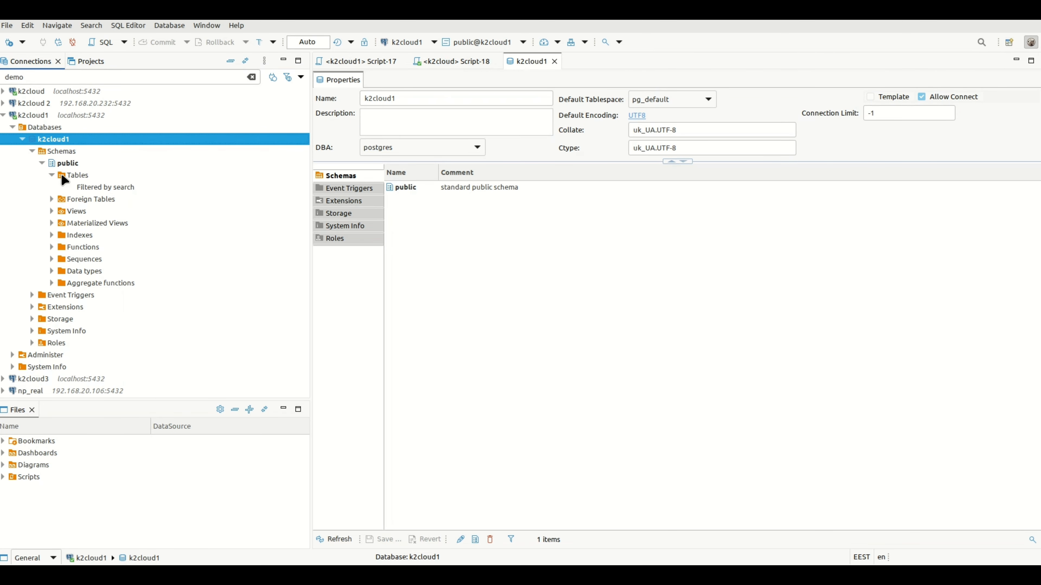
pyautogui.click(99, 188)
pyautogui.doubleClick(99, 188)
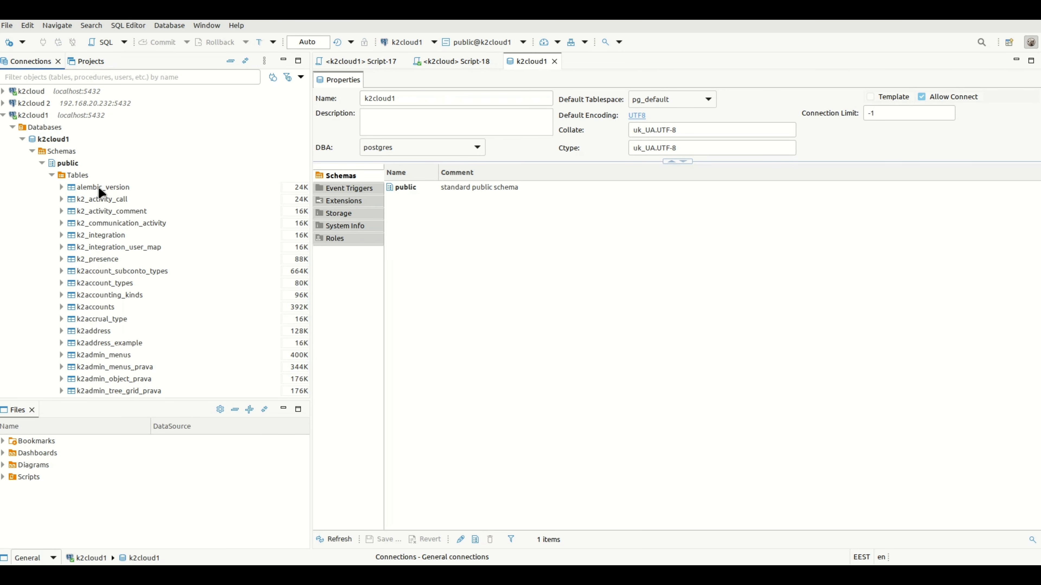
pyautogui.click(51, 175)
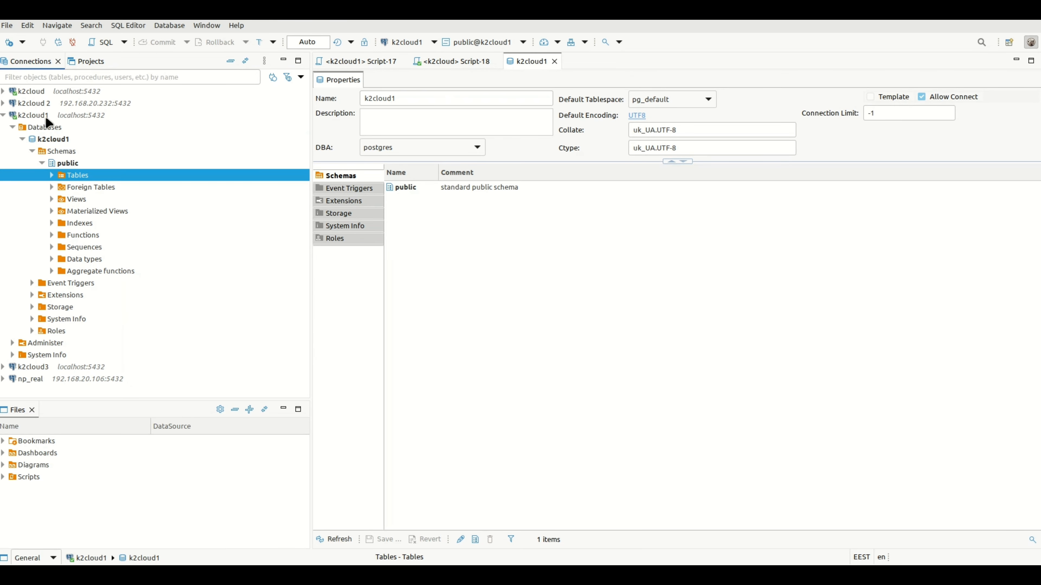
# Retype the Connections filter and expand Tables to check for demo tables
pyautogui.click(55, 77)
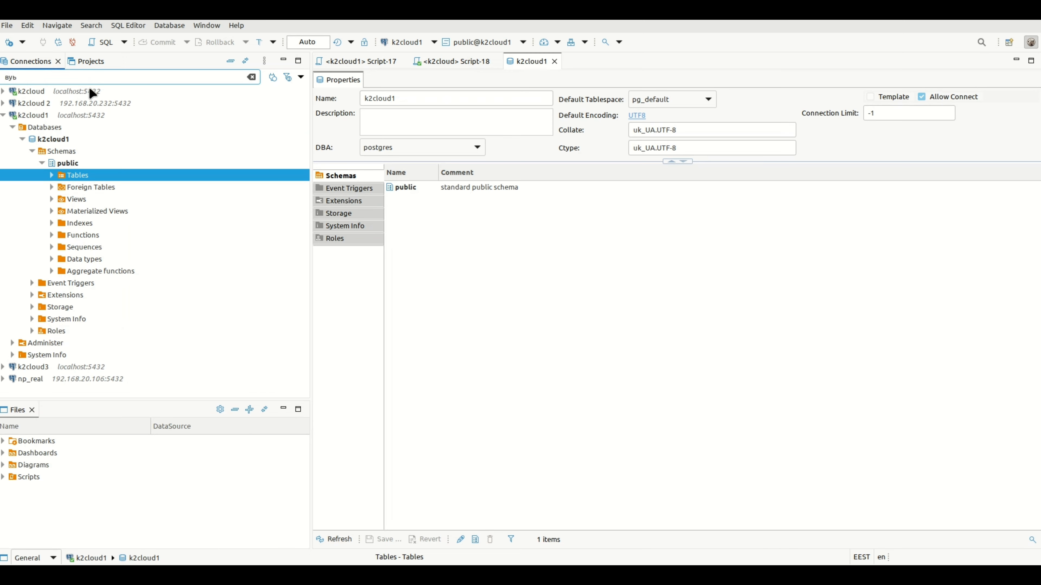
pyautogui.press('Up')
pyautogui.press('Up')
pyautogui.press('Up')
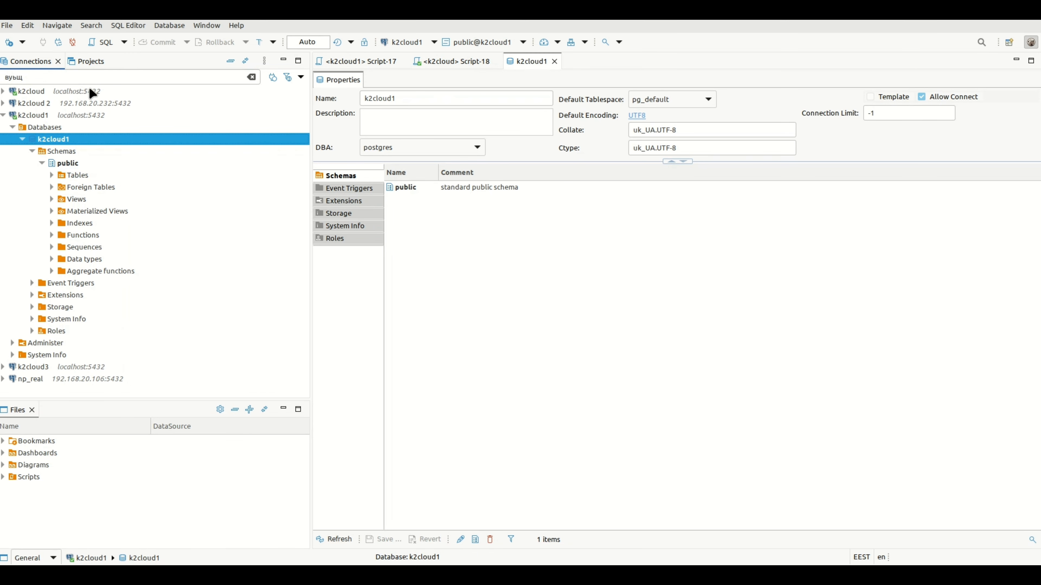
pyautogui.click(36, 78)
pyautogui.write('demo')
pyautogui.click(51, 175)
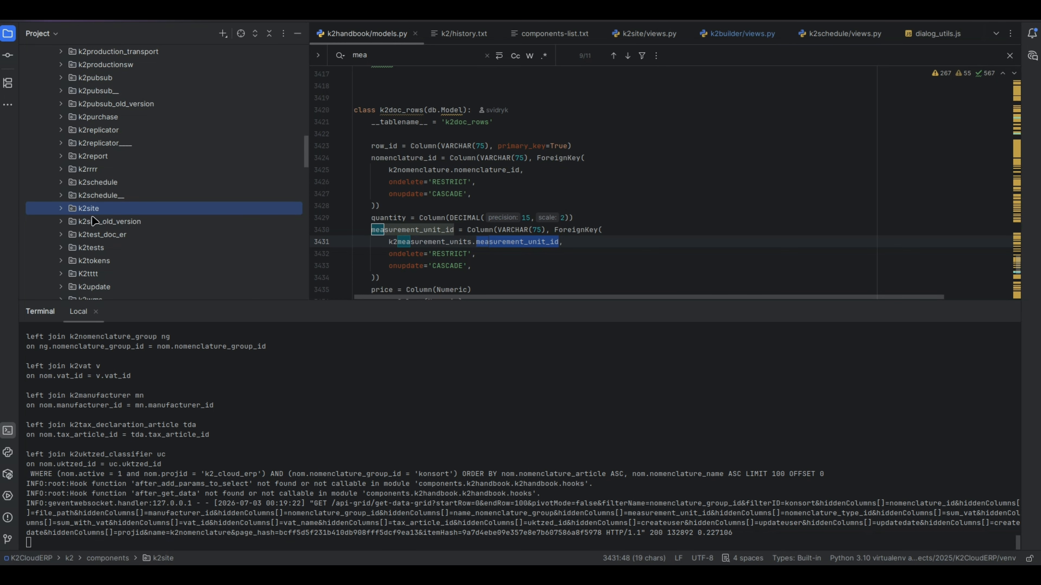
# Browse the PyCharm project tree, select k2site_old_version, then return to the browser
pyautogui.scroll(-3, 83, 197)
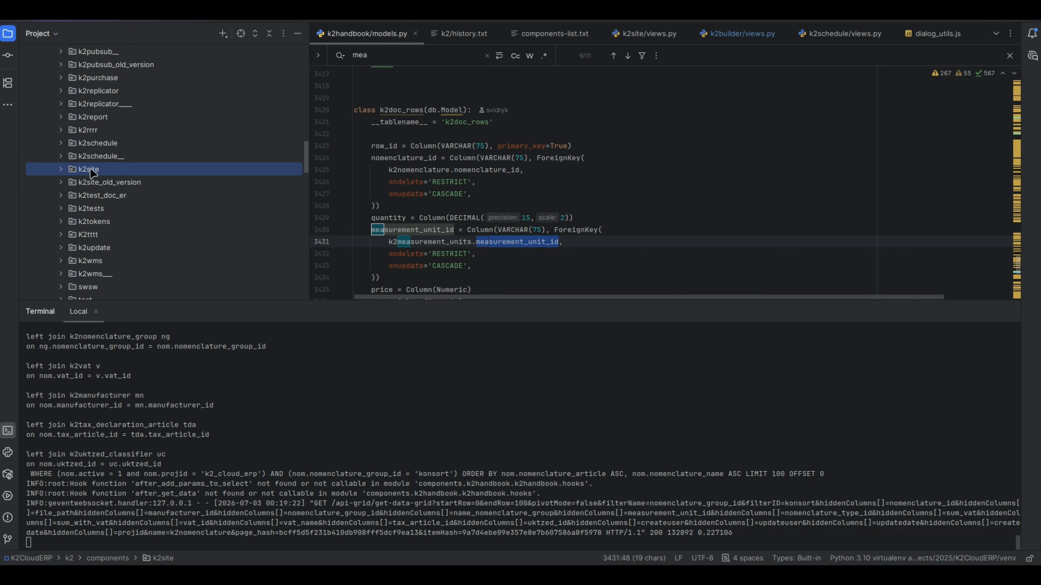
pyautogui.click(88, 181)
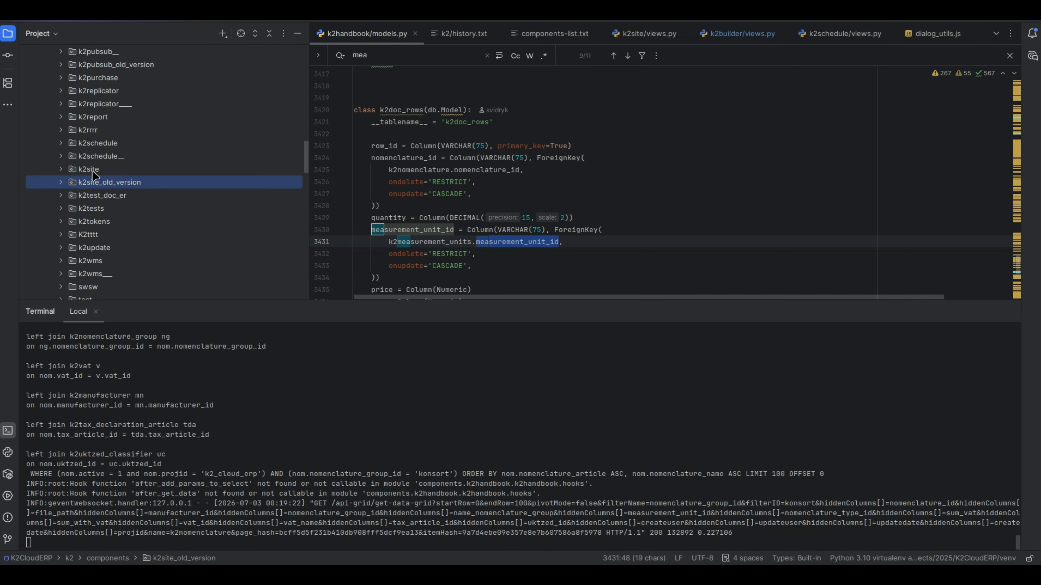
pyautogui.scroll(3, 99, 176)
pyautogui.scroll(-3, 72, 220)
pyautogui.hotkey('alt', 'Tab')
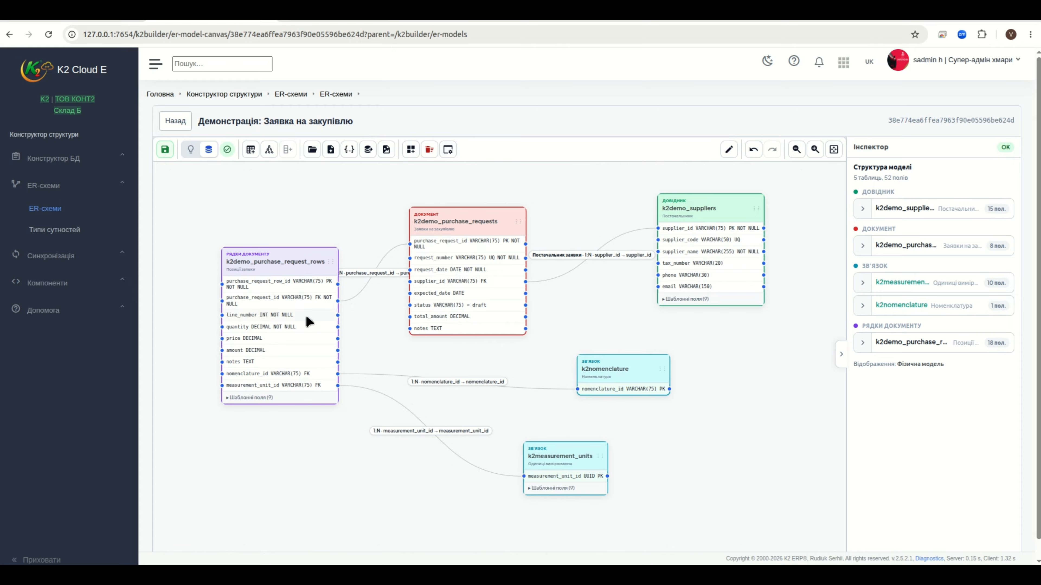
# Expand the k2demo_purchase_request_rows table to show its 9 template fields and recentre the diagram
pyautogui.scroll(-2, 307, 315)
pyautogui.scroll(2, 375, 298)
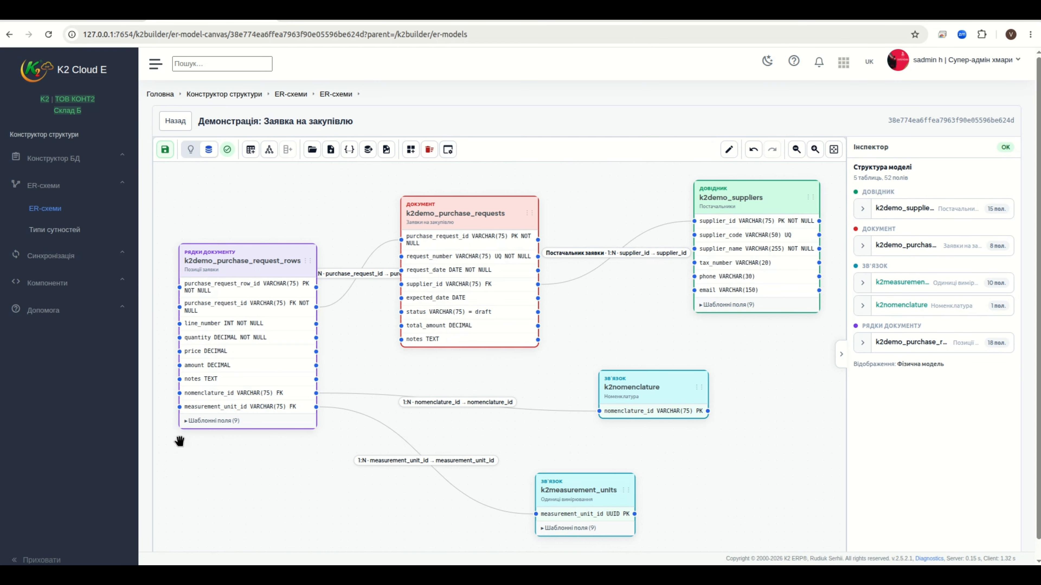
pyautogui.click(187, 421)
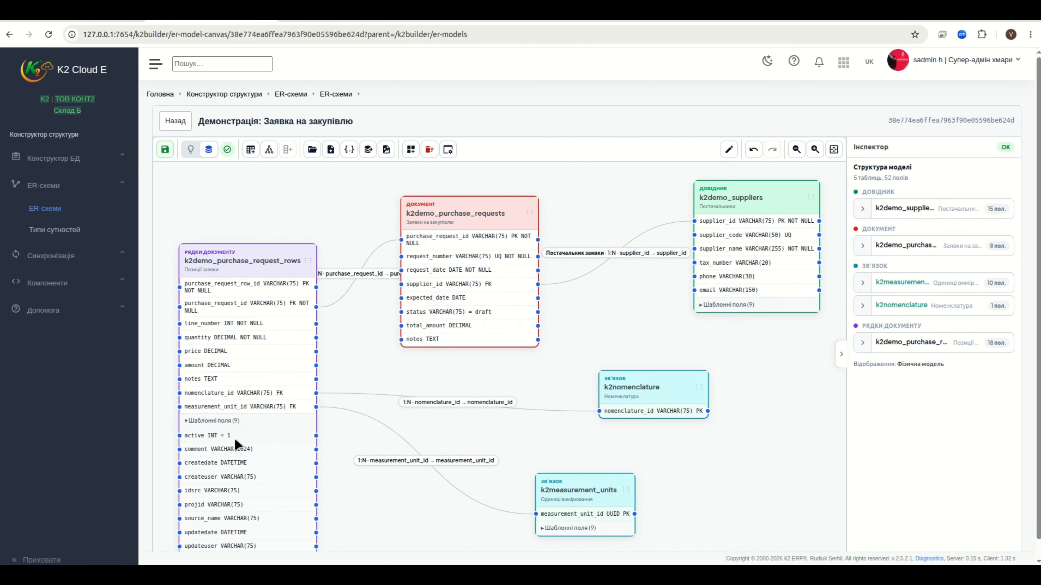
pyautogui.scroll(-1, 234, 435)
pyautogui.scroll(2, 211, 468)
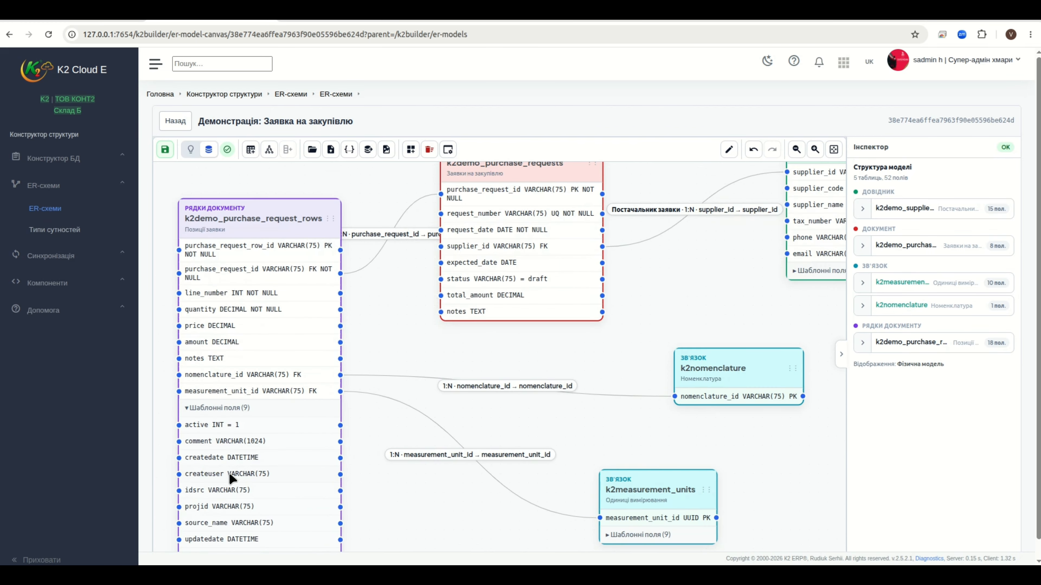
pyautogui.moveTo(409, 499); pyautogui.dragTo(380, 545)
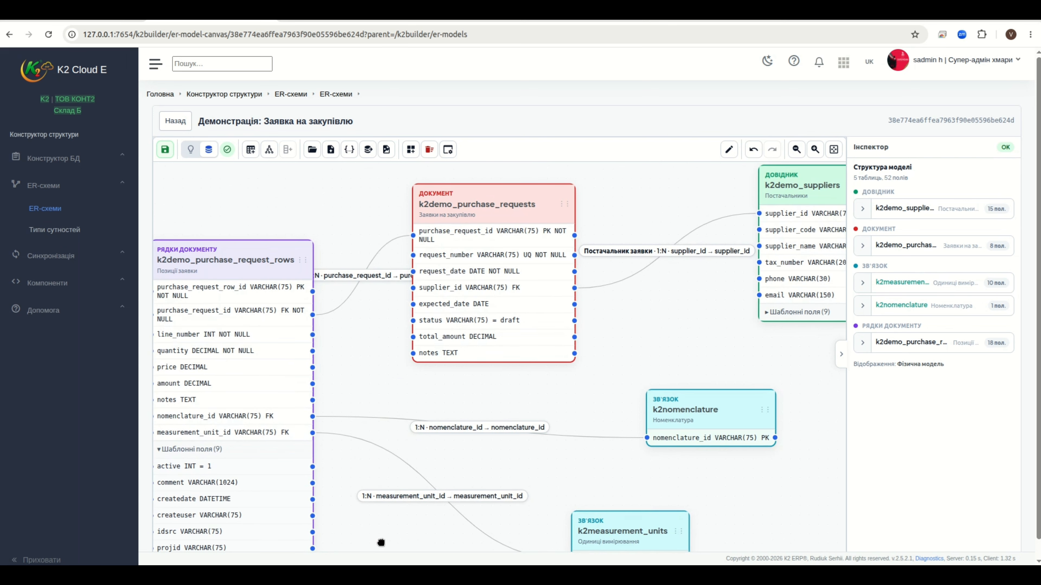
pyautogui.moveTo(633, 315); pyautogui.dragTo(616, 337)
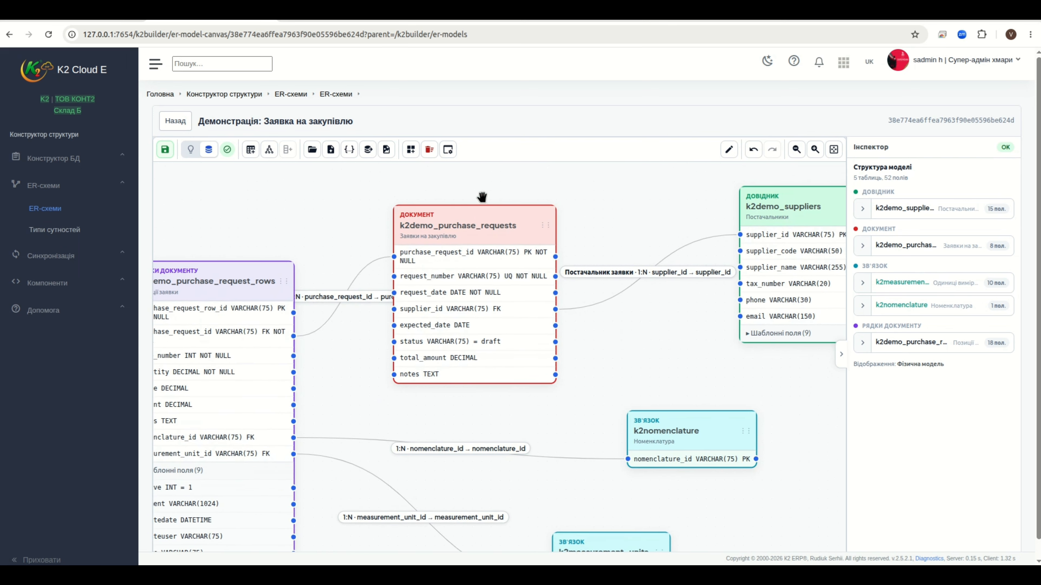
# Select k2demo_purchase_requests and add the standard service fields (createdate, active, comment…) to the model
pyautogui.click(486, 214)
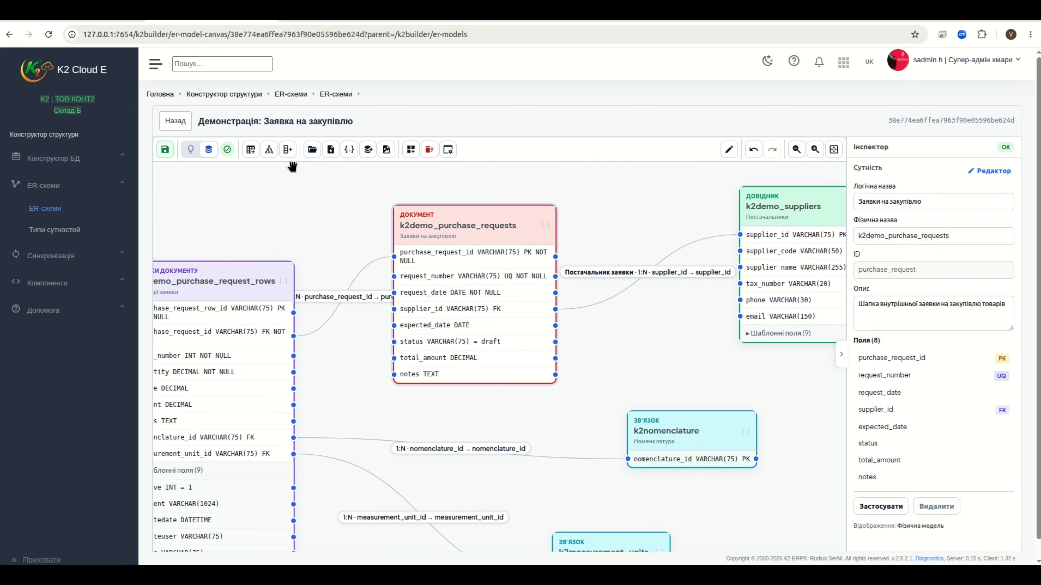
pyautogui.click(289, 151)
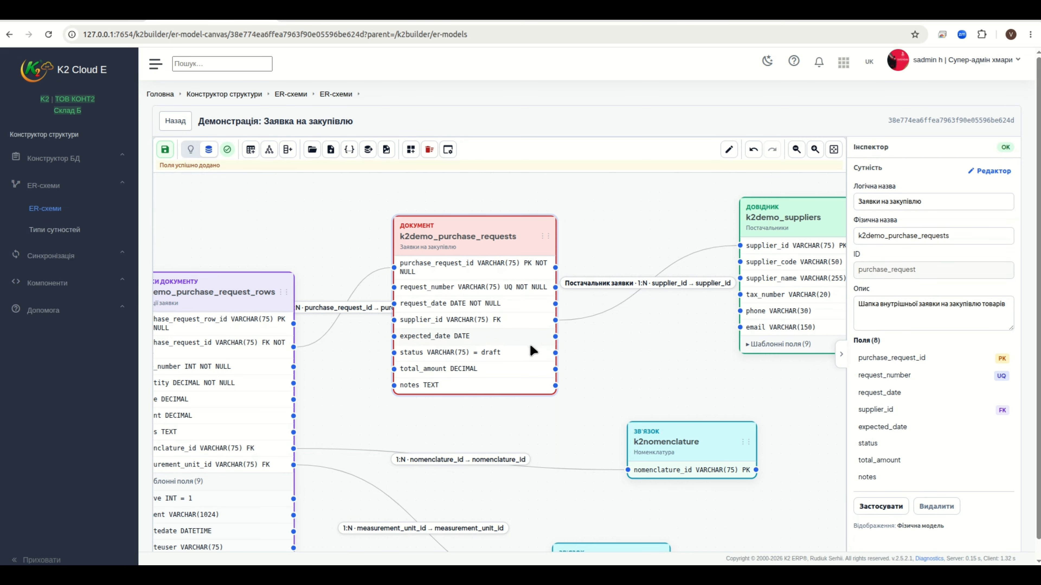
pyautogui.scroll(-2, 522, 352)
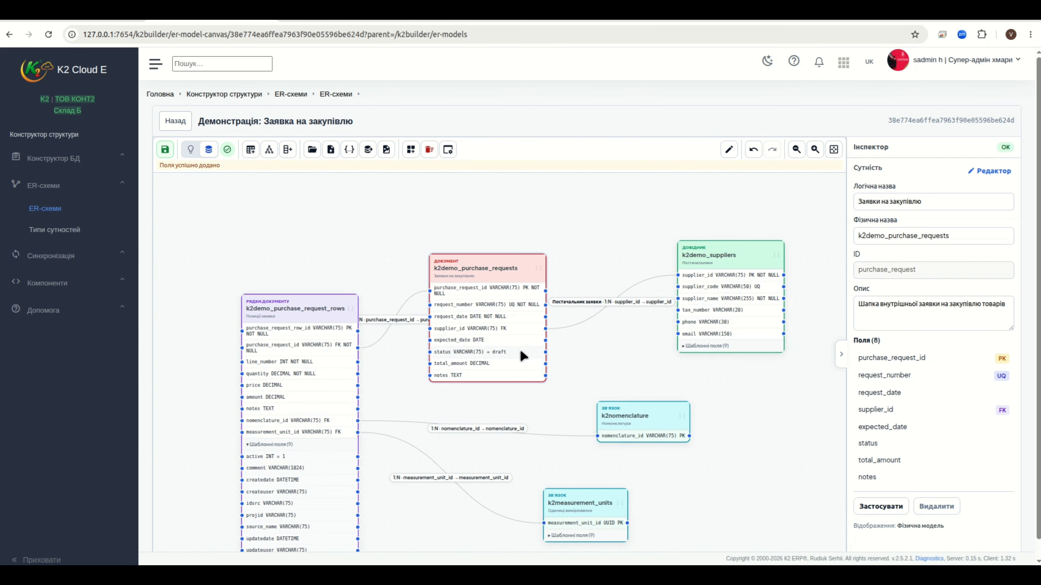
pyautogui.scroll(2, 488, 358)
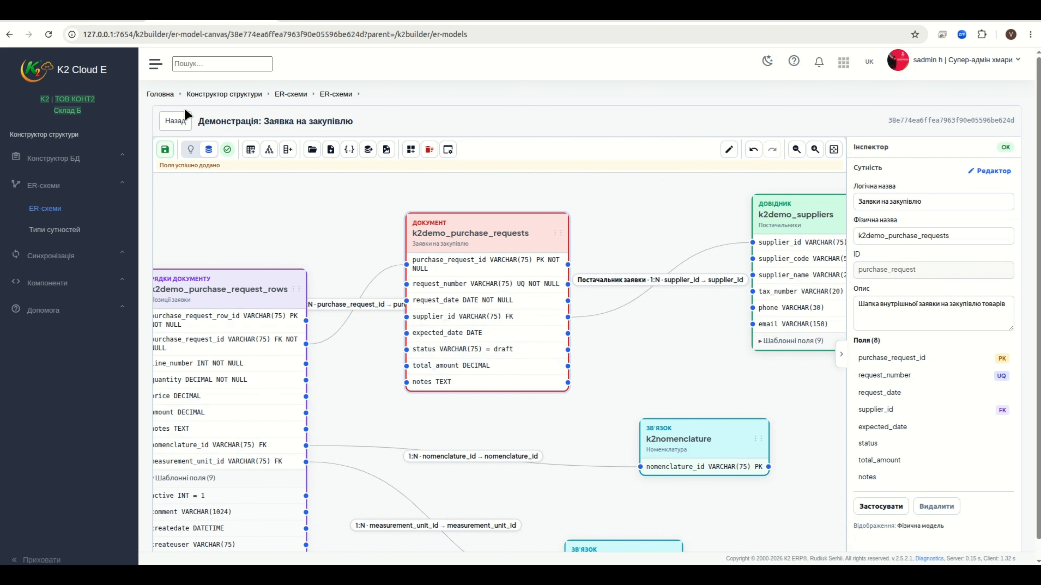
# Save the purchase-request ER schema
pyautogui.click(165, 150)
pyautogui.scroll(-2, 405, 261)
pyautogui.scroll(1, 457, 312)
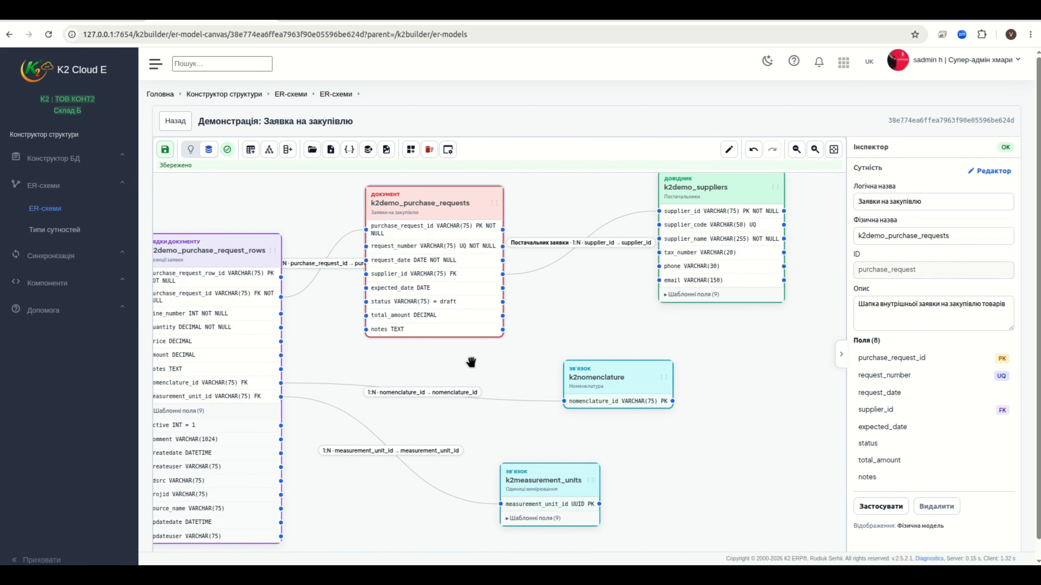
pyautogui.doubleClick(441, 198)
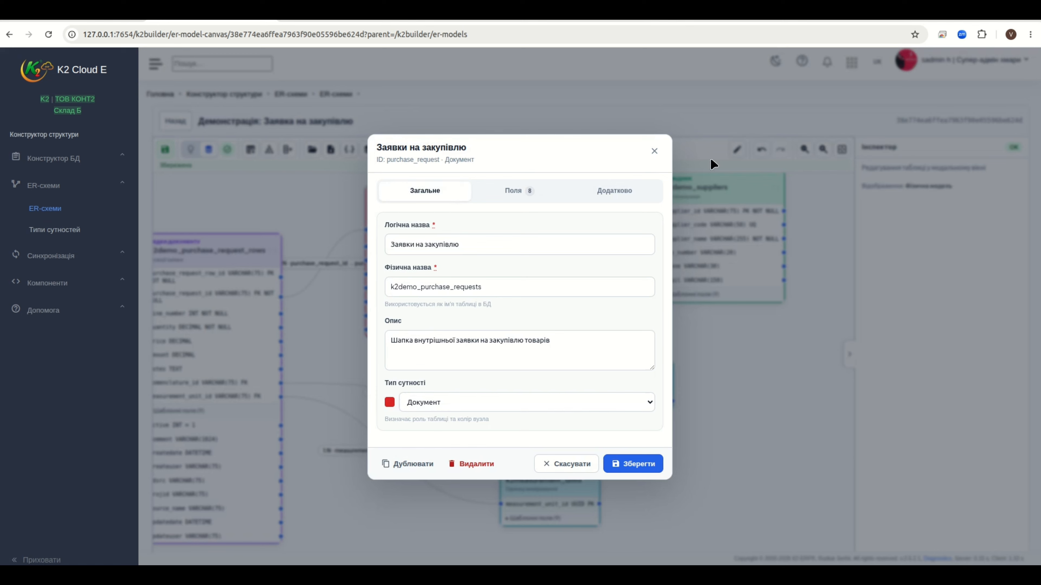
pyautogui.click(653, 153)
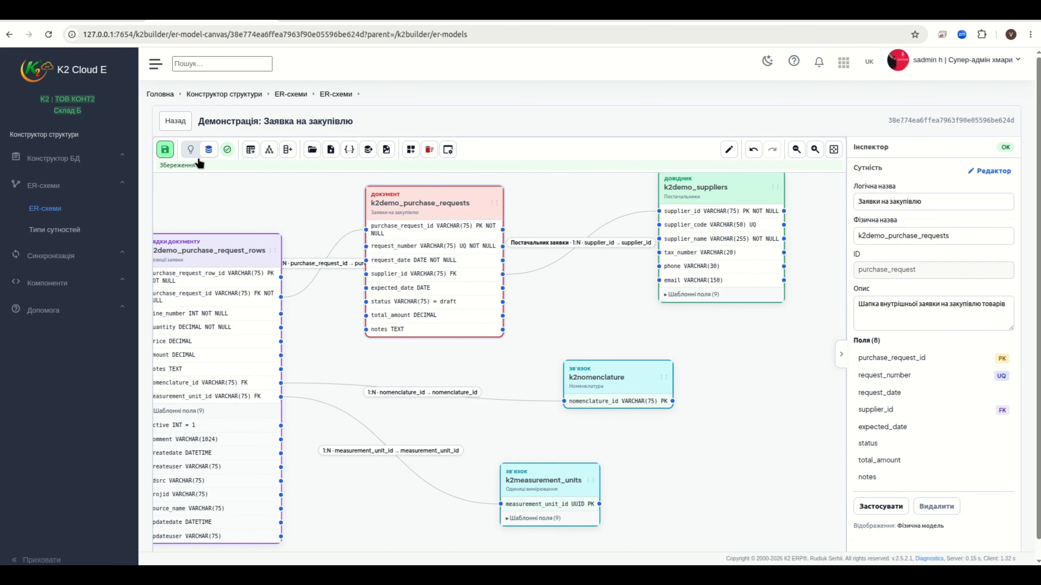
pyautogui.click(699, 295)
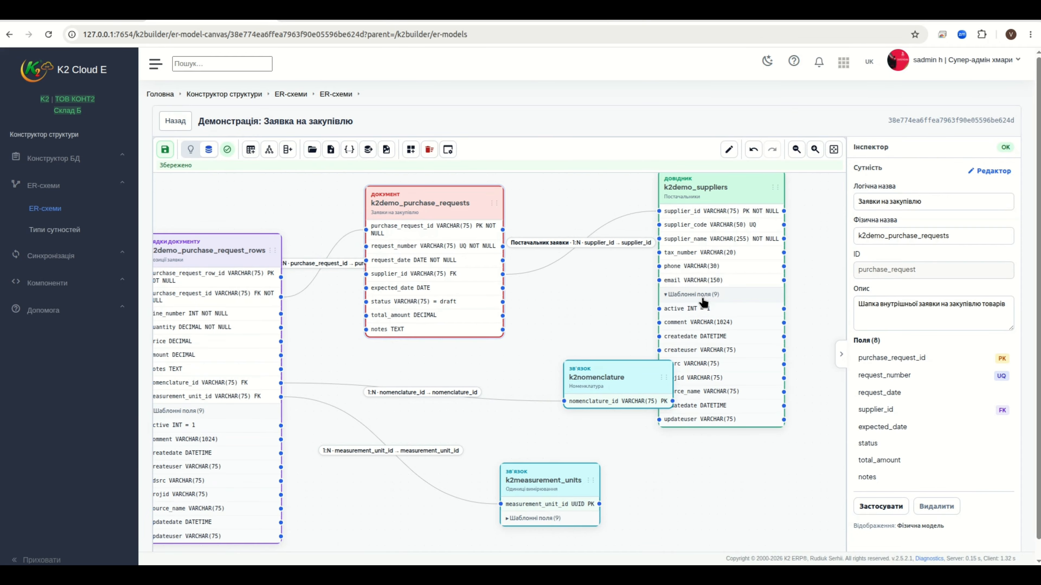
pyautogui.click(701, 292)
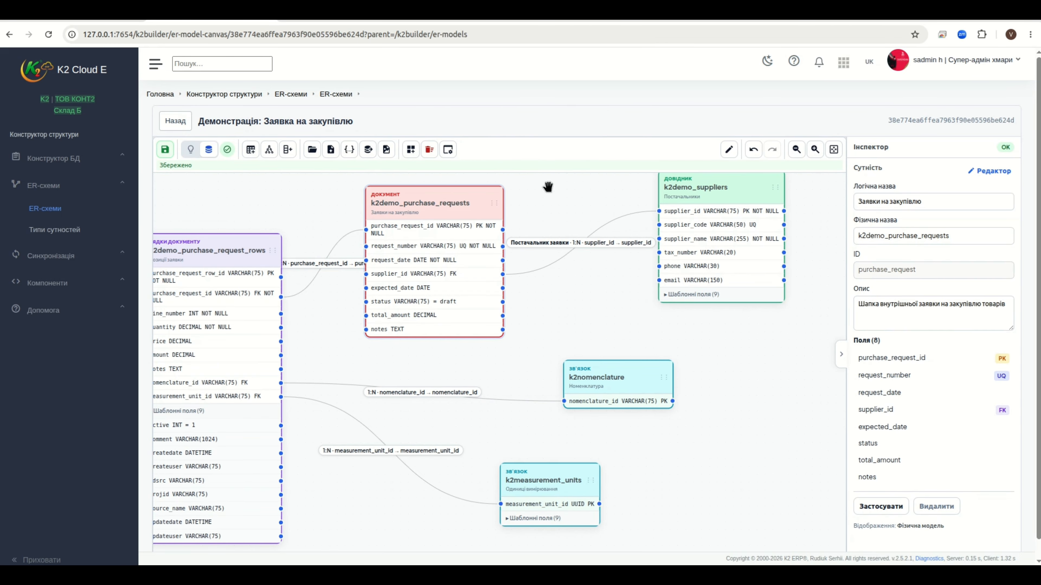
pyautogui.moveTo(551, 194); pyautogui.dragTo(539, 221)
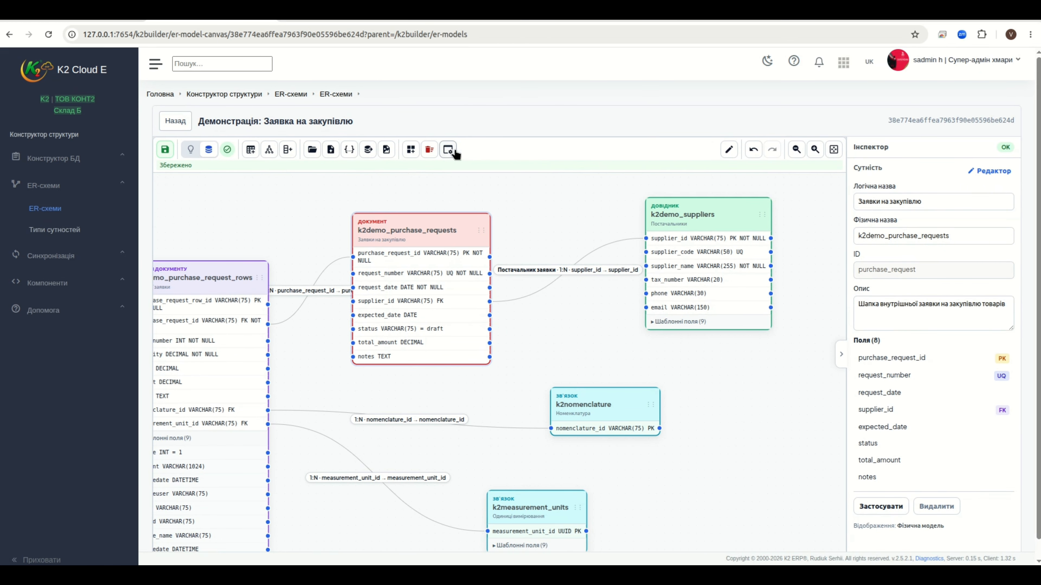
# Start a component from the ER model and set its system name to k2purchase_demo
pyautogui.click(449, 150)
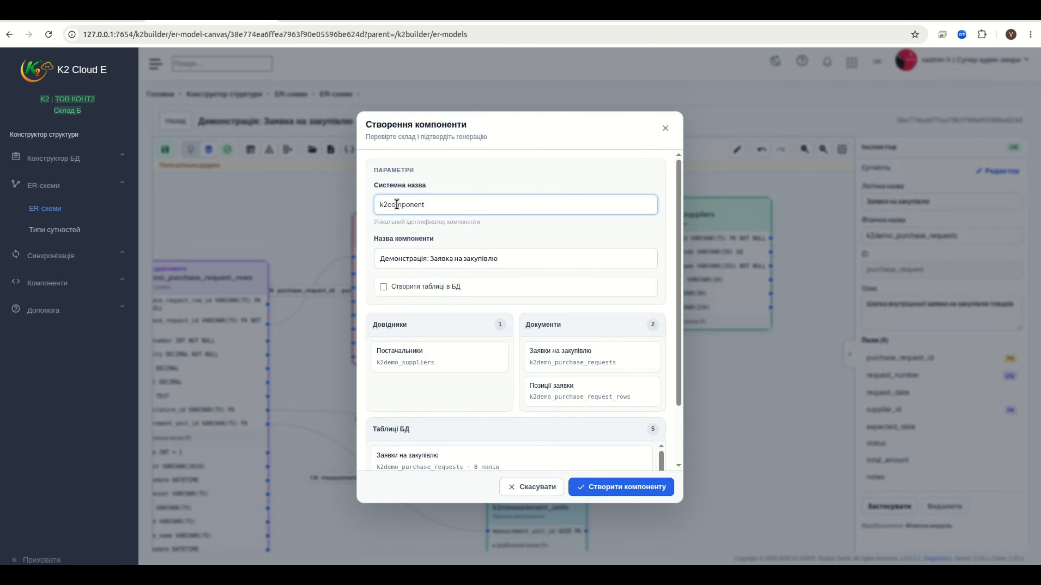
pyautogui.moveTo(392, 207); pyautogui.dragTo(449, 207)
pyautogui.press('BackSpace')
pyautogui.write('chase_demo')
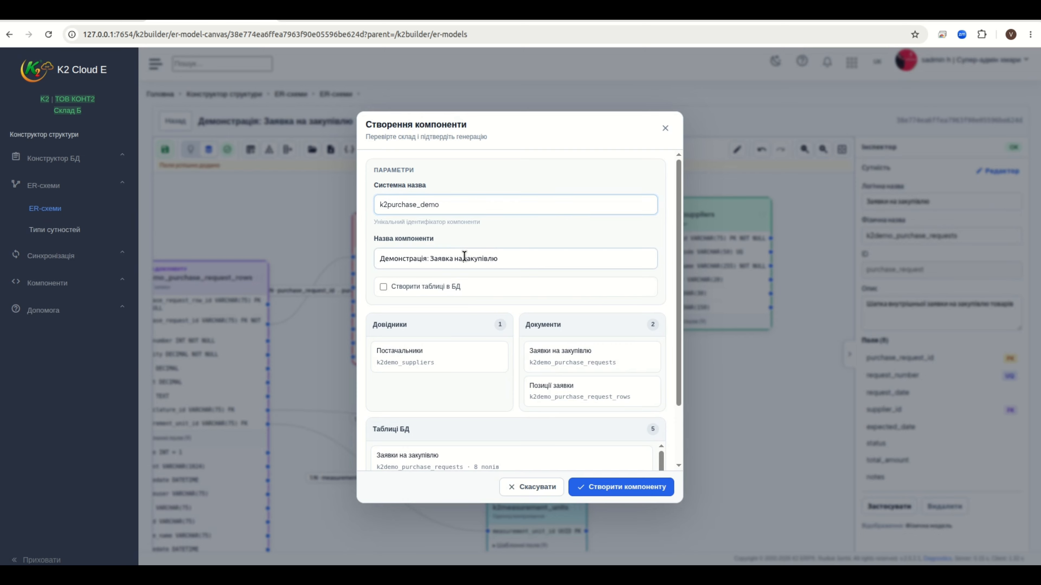
pyautogui.tripleClick(454, 257)
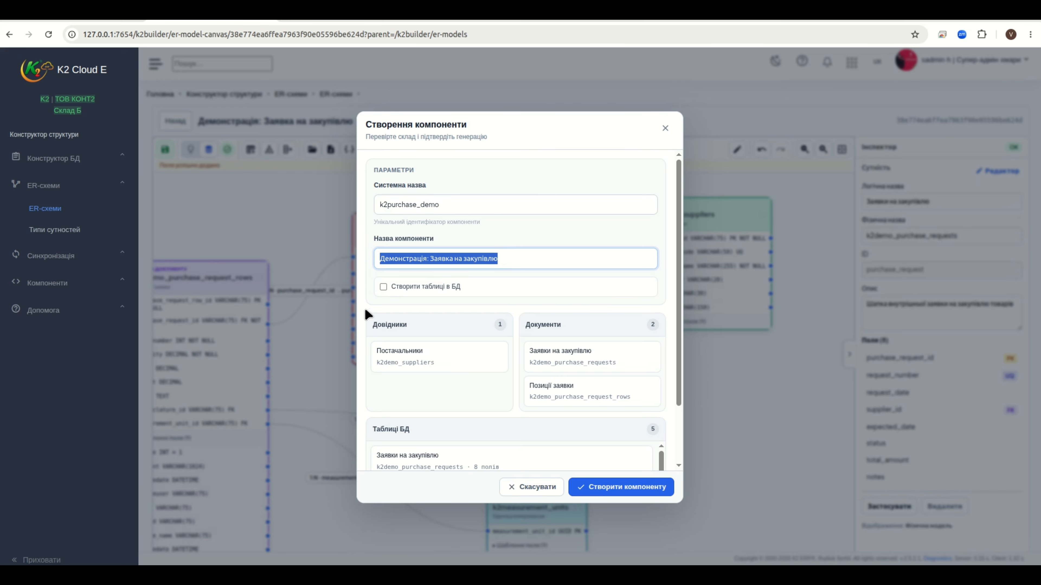
# Enable Створити таблиці в БД and generate the component (1 directory, 2 documents, 5 tables)
pyautogui.click(383, 287)
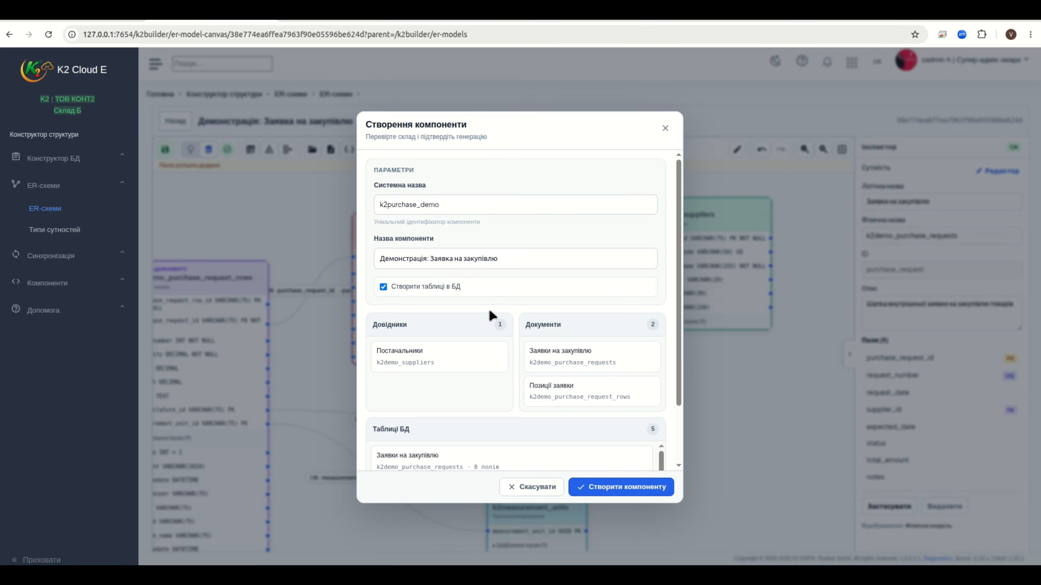
pyautogui.scroll(-2, 494, 319)
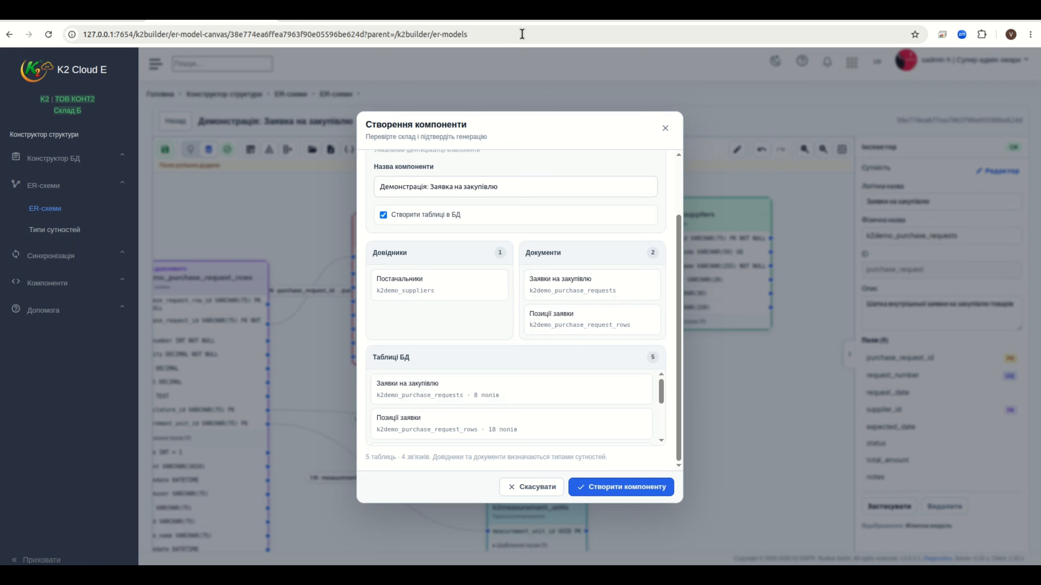
pyautogui.scroll(2, 491, 301)
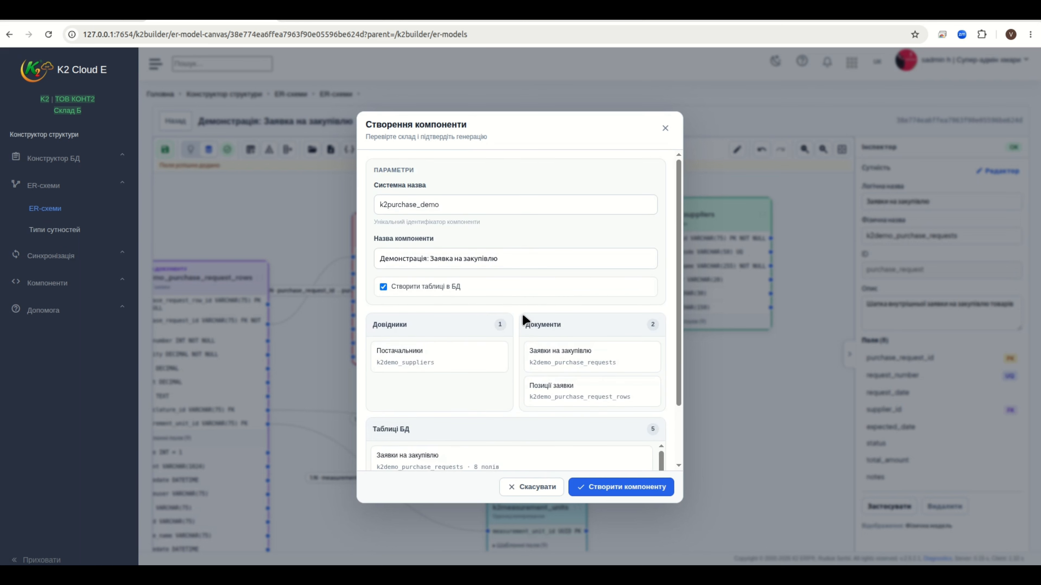
pyautogui.scroll(-2, 523, 318)
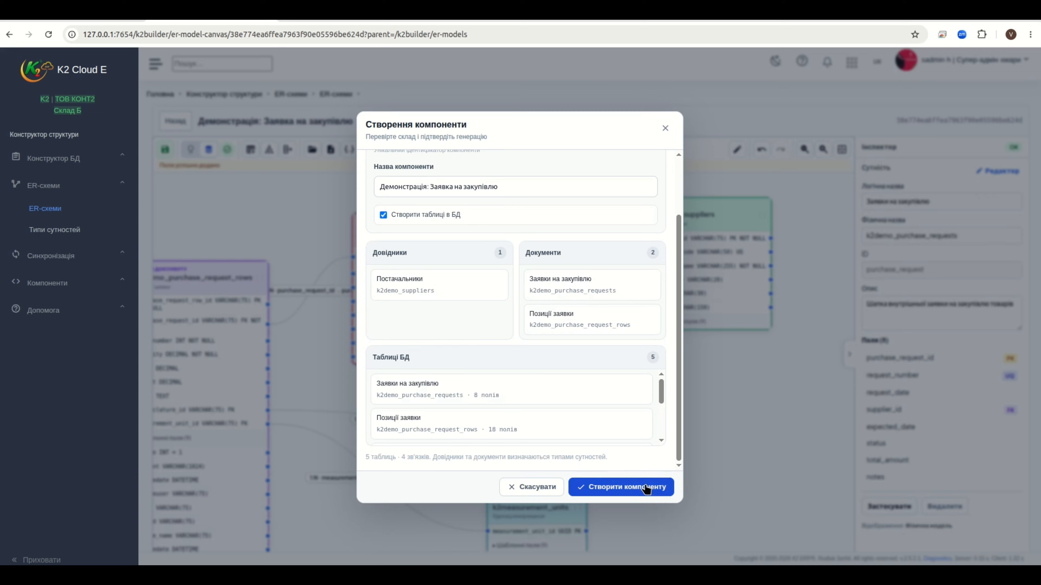
pyautogui.scroll(3, 572, 429)
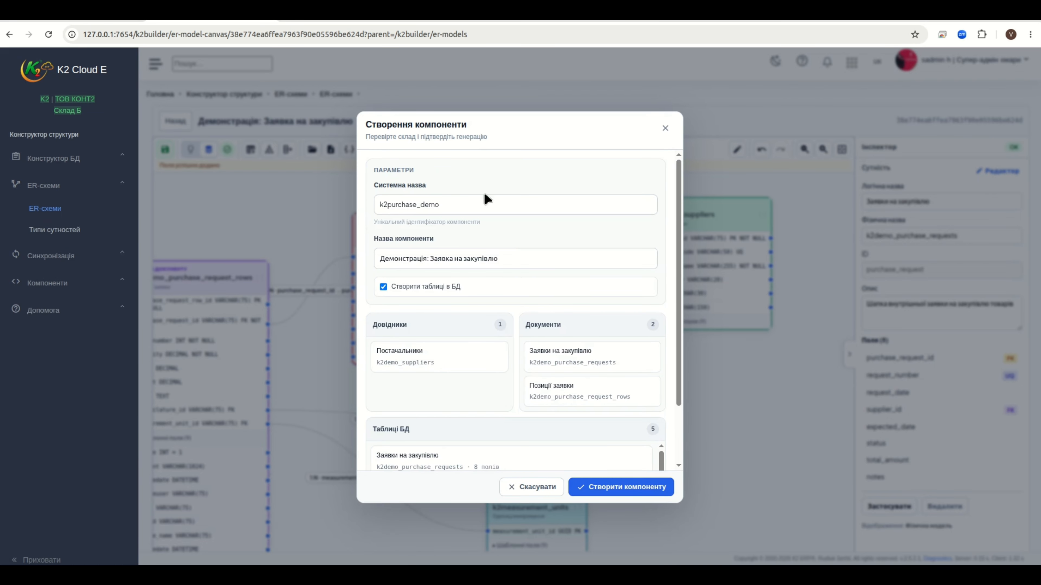
pyautogui.scroll(-3, 539, 334)
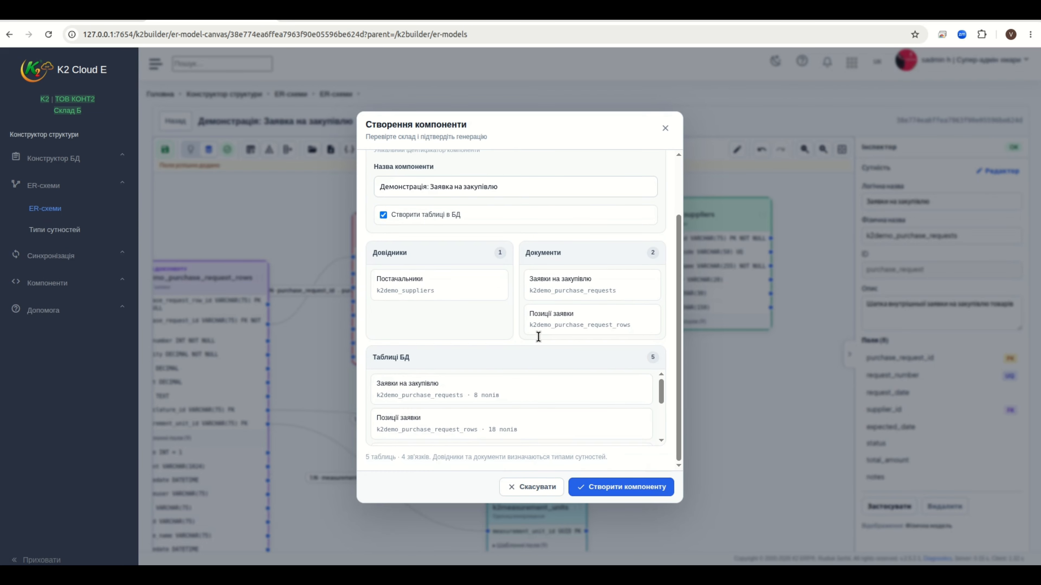
pyautogui.click(602, 488)
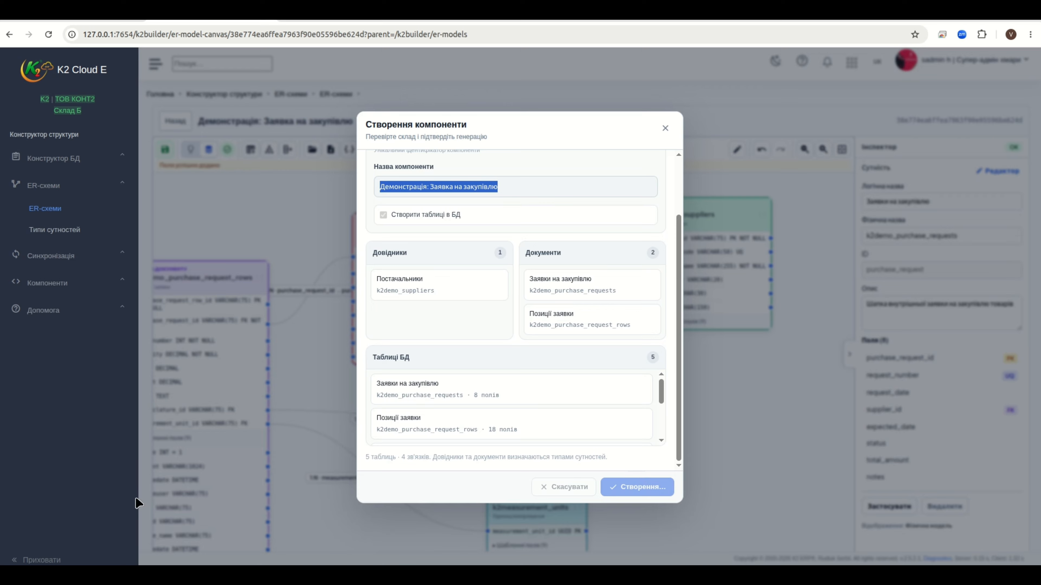
# Let component creation run, then switch from K2 Cloud ERP to PyCharm
pyautogui.hotkey('alt', 'Tab')
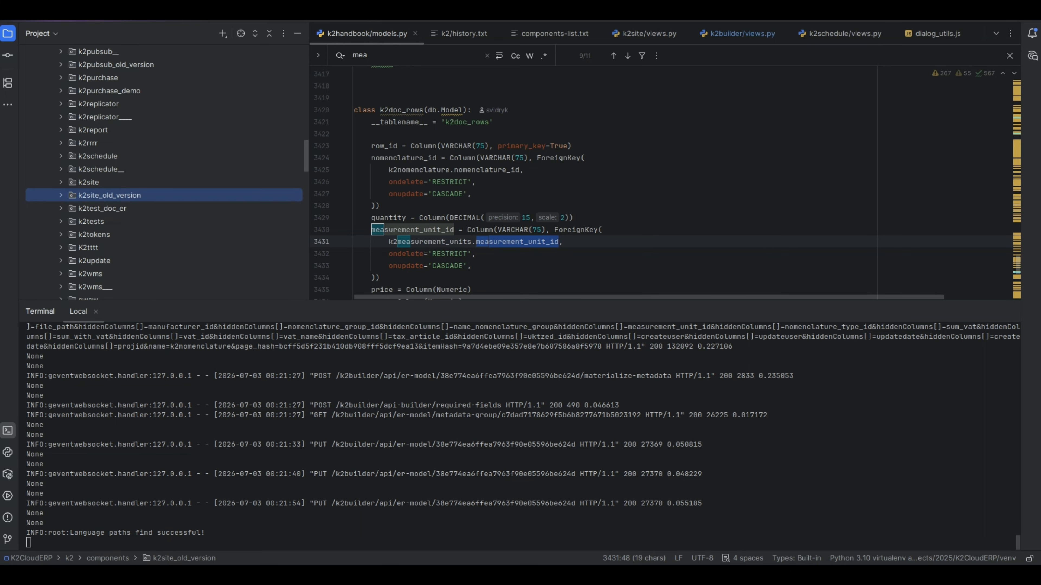
# Check the generated module's name in the browser's page address
pyautogui.hotkey('alt', 'Tab')
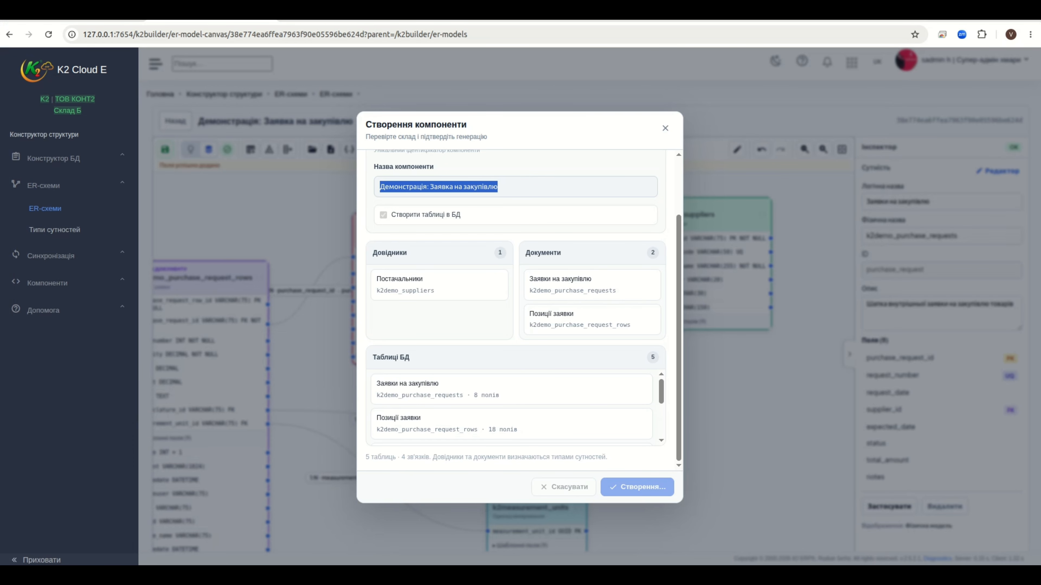
pyautogui.click(57, 554)
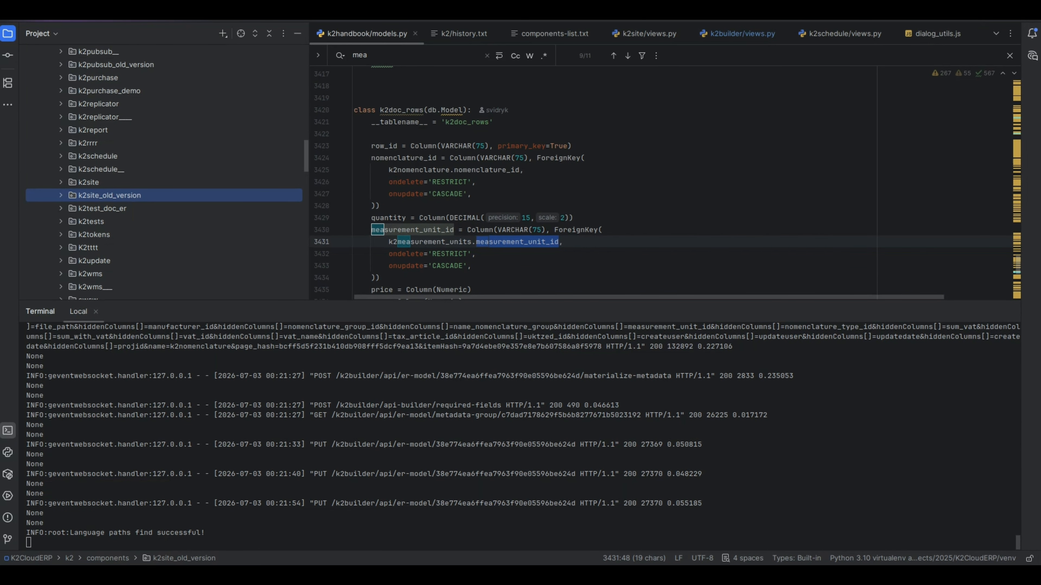
pyautogui.hotkey('alt', 'Tab')
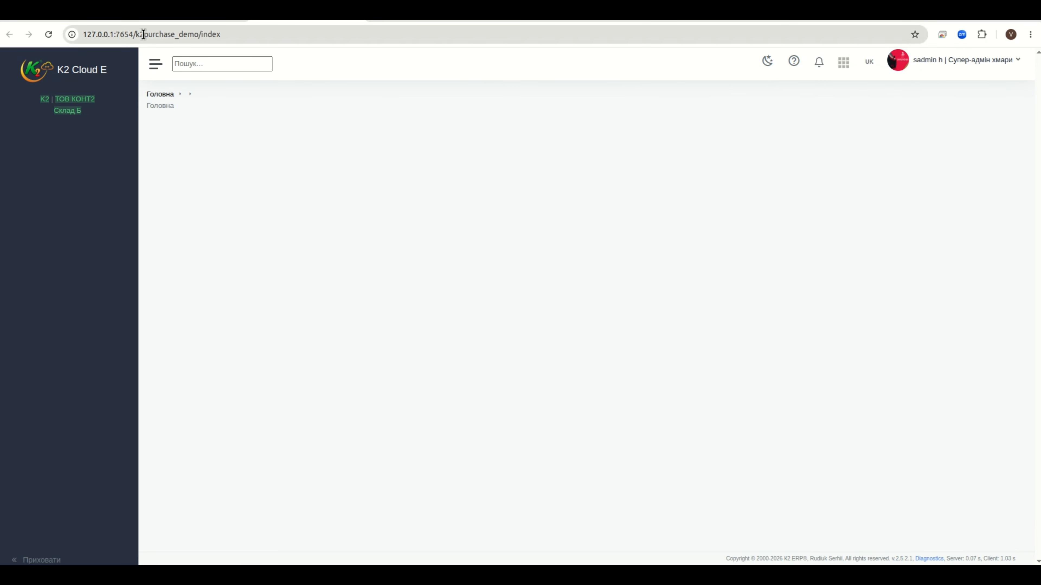
pyautogui.doubleClick(164, 34)
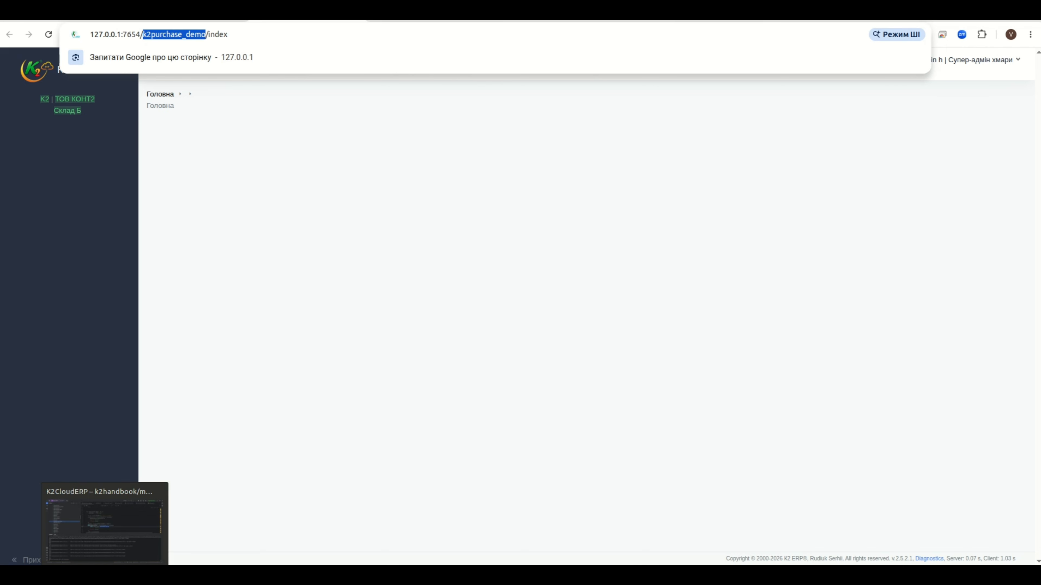
# Restart the K2 server in PyCharm's terminal with python app.py, then return to the browser
pyautogui.click(104, 573)
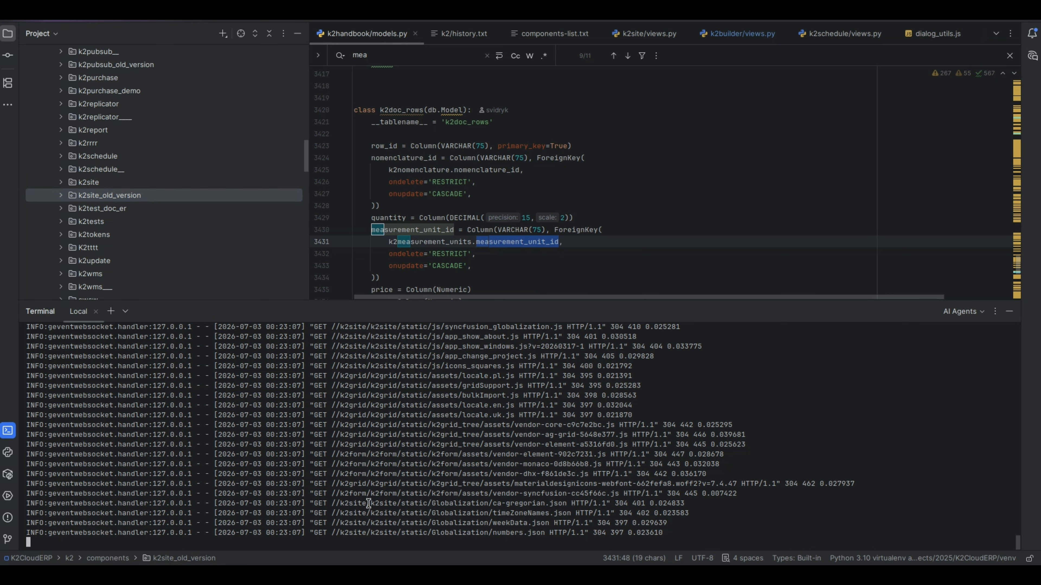
pyautogui.hotkey('ctrl', 'c')
pyautogui.hotkey('ctrl', 'c')
pyautogui.hotkey('ctrl', 'c')
pyautogui.write('python app.py')
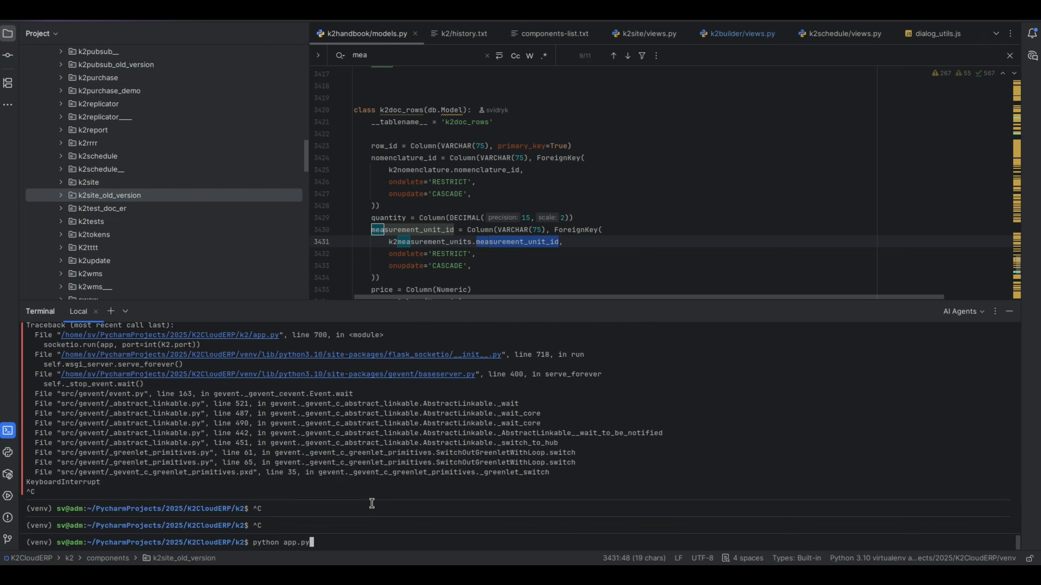
pyautogui.press('Return')
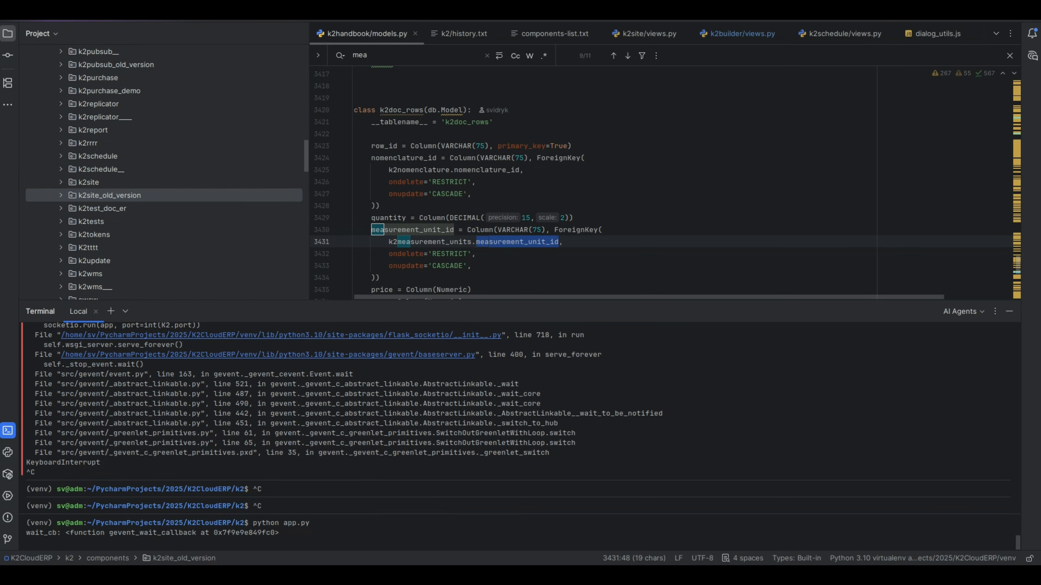
pyautogui.click(126, 573)
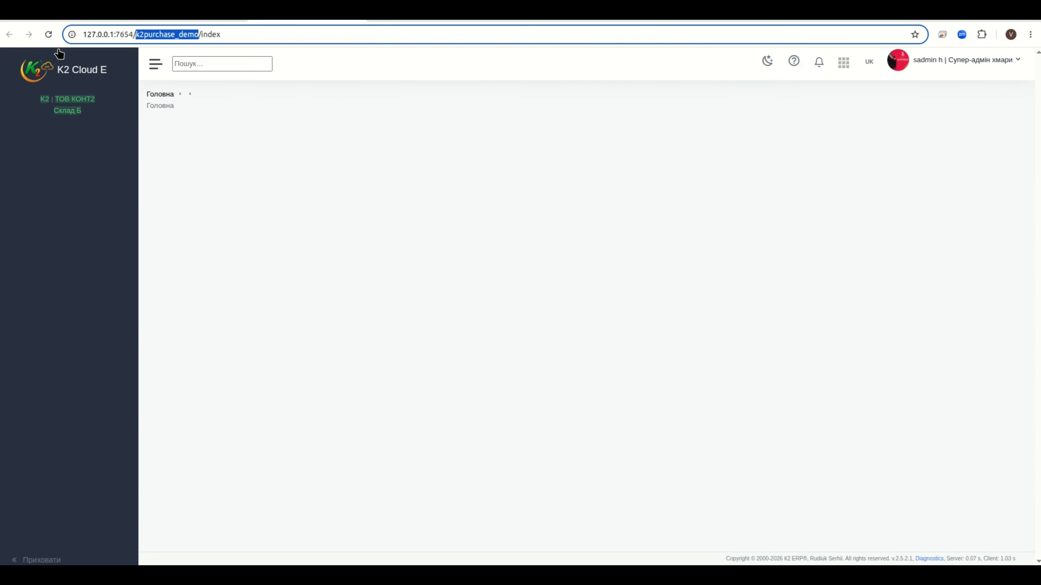
# Reload the purchase demo page until the restarted server responds
pyautogui.click(49, 36)
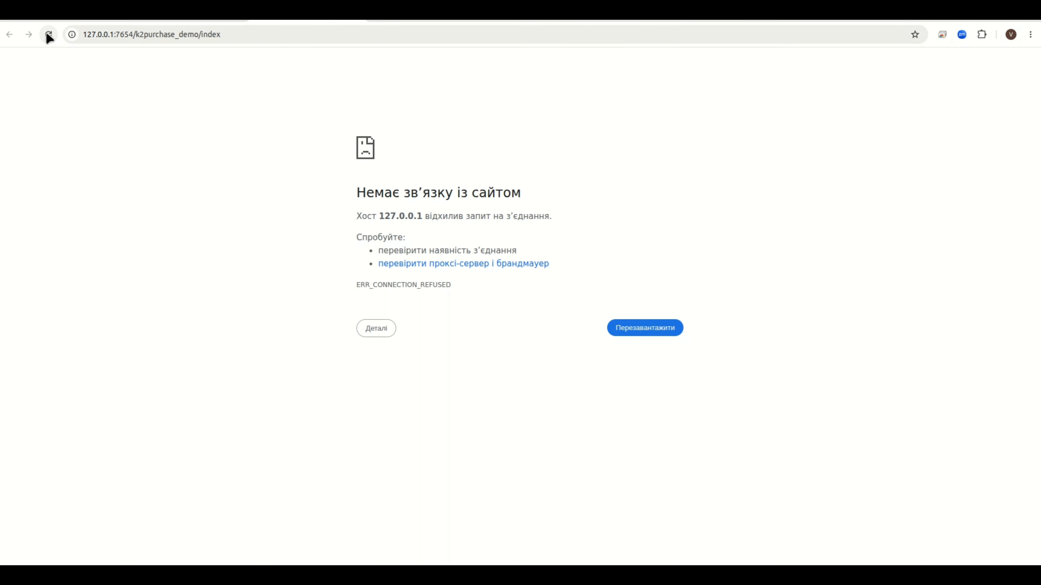
pyautogui.click(52, 35)
pyautogui.click(49, 35)
pyautogui.click(49, 35)
pyautogui.click(46, 37)
pyautogui.click(46, 37)
pyautogui.click(47, 37)
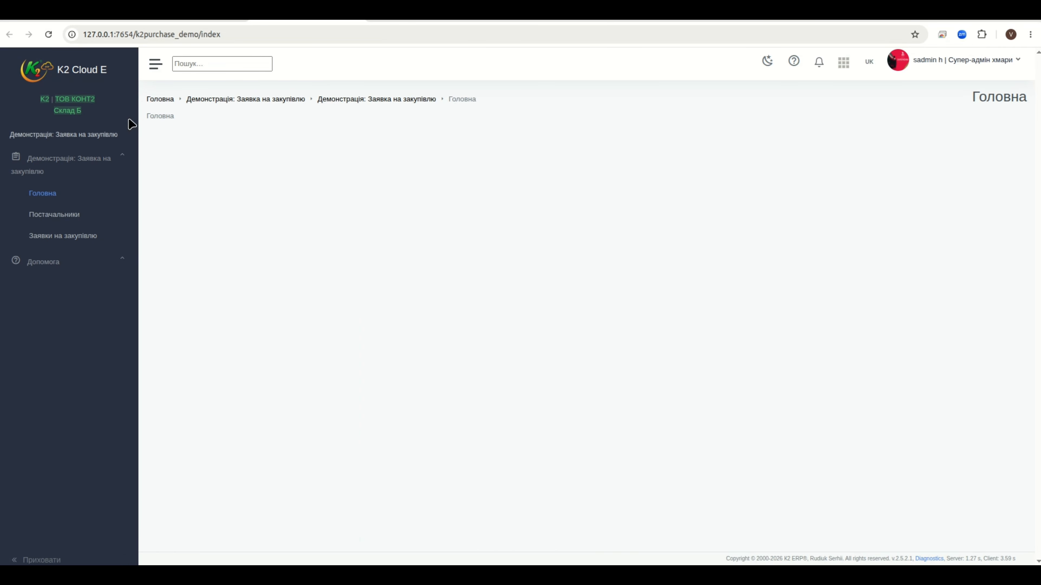
# Open the empty Постачальники suppliers list
pyautogui.moveTo(149, 114); pyautogui.dragTo(184, 124)
pyautogui.click(397, 284)
pyautogui.click(54, 219)
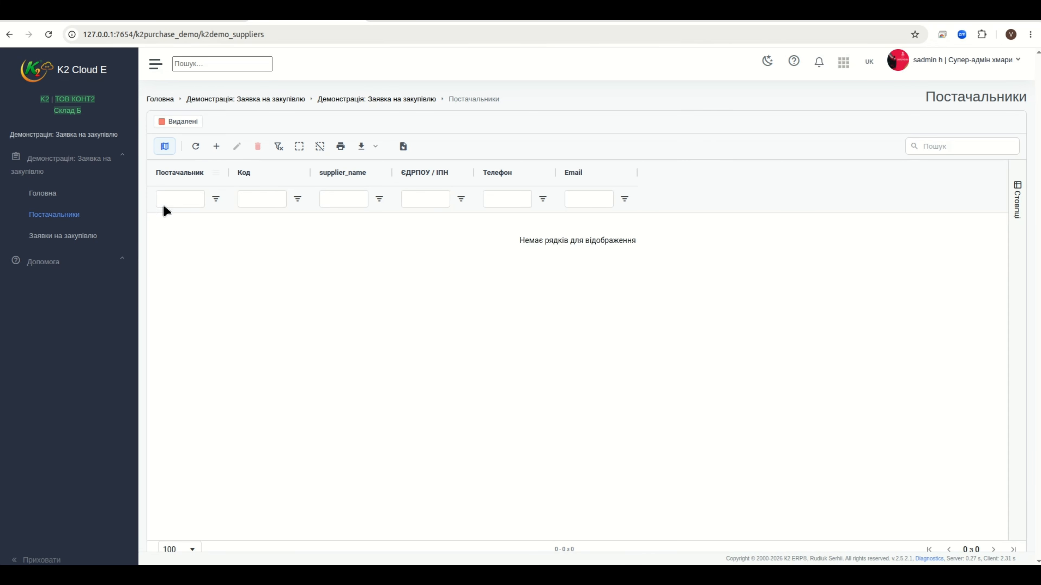
# Add a new supplier with the first suggested Код and the name Тестовий
pyautogui.click(217, 149)
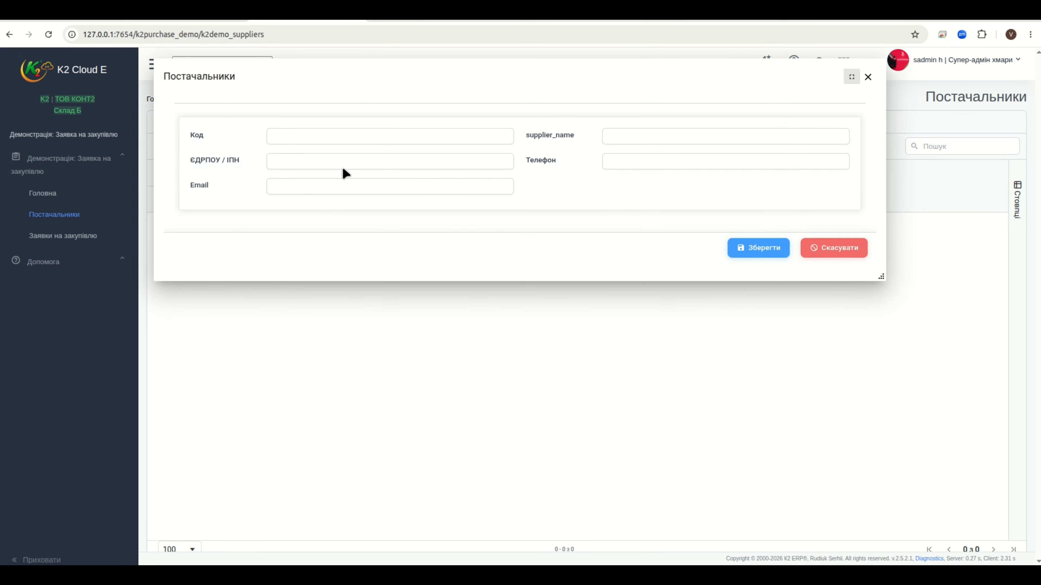
pyautogui.click(325, 136)
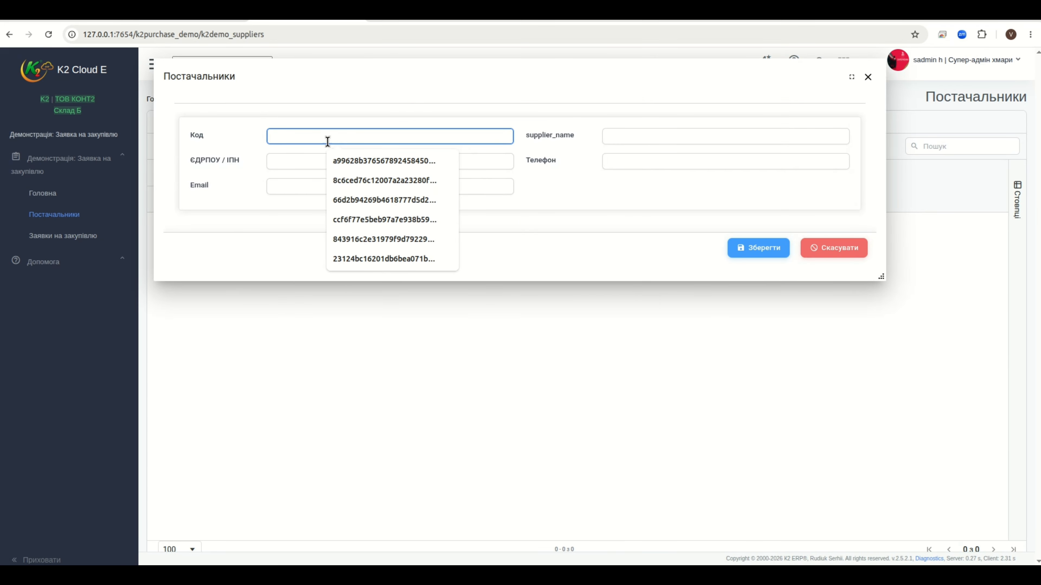
pyautogui.click(445, 160)
pyautogui.click(666, 137)
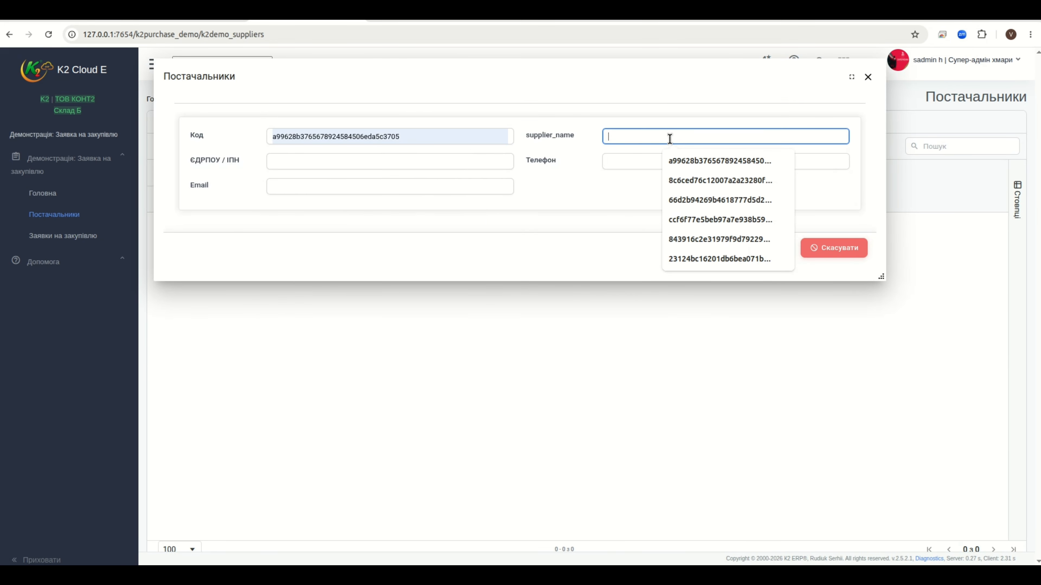
pyautogui.write('N')
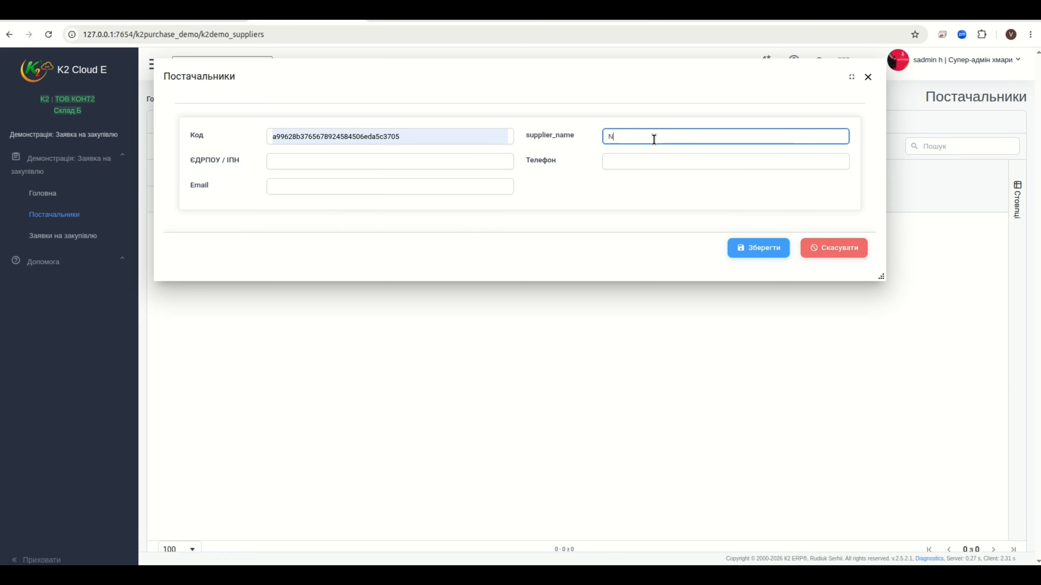
pyautogui.write('tcnjd')
pyautogui.press('BackSpace')
pyautogui.press('BackSpace')
pyautogui.press('BackSpace')
pyautogui.press('BackSpace')
pyautogui.press('BackSpace')
pyautogui.press('BackSpace')
pyautogui.write('Тестовий')
# Enter ЄДРПОУ 123467 and the supplier's phone number, save it, and open Заявки на закупівлю
pyautogui.click(401, 166)
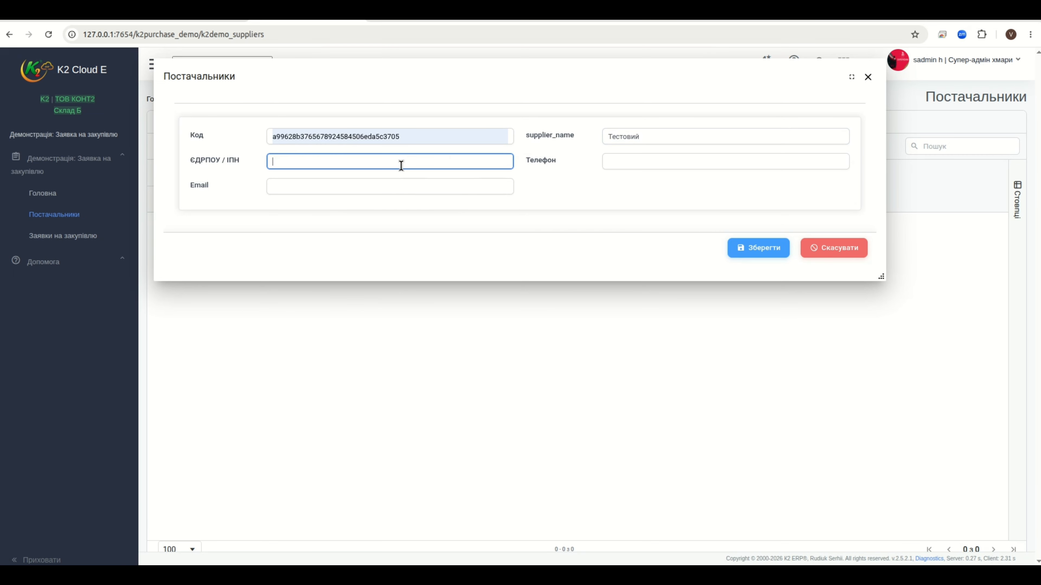
pyautogui.write('123467')
pyautogui.click(673, 163)
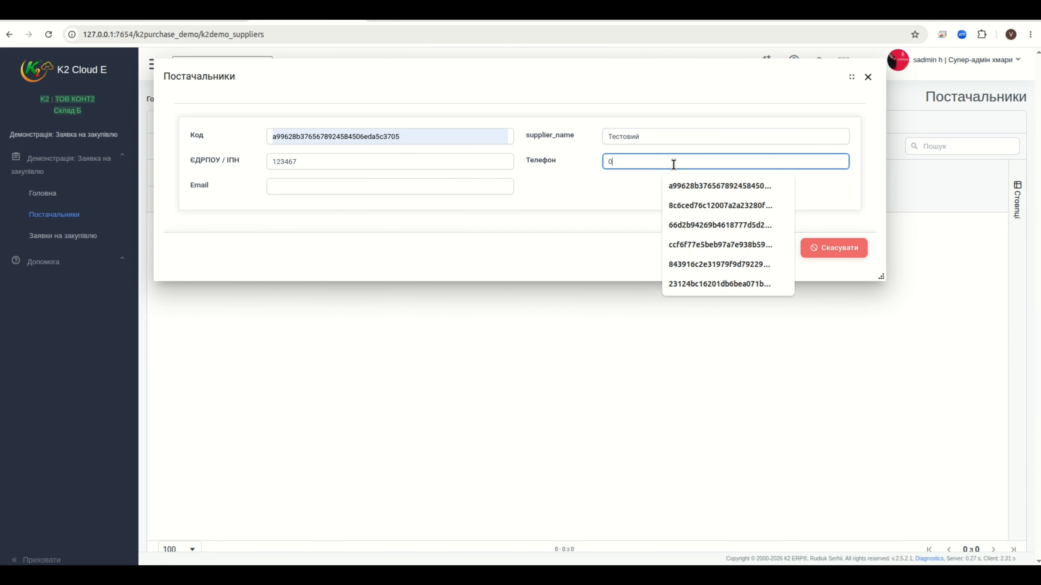
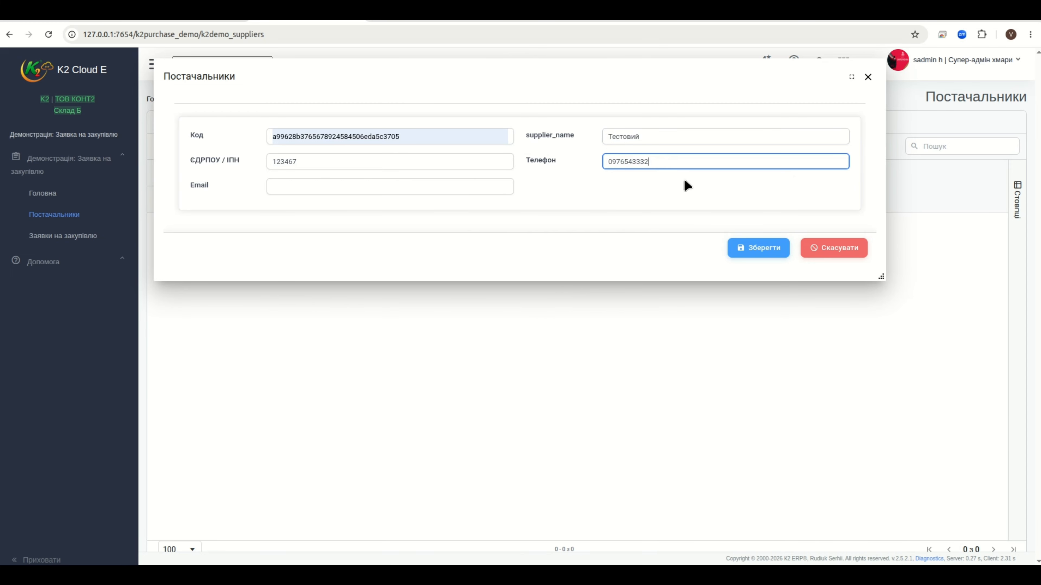
pyautogui.click(764, 246)
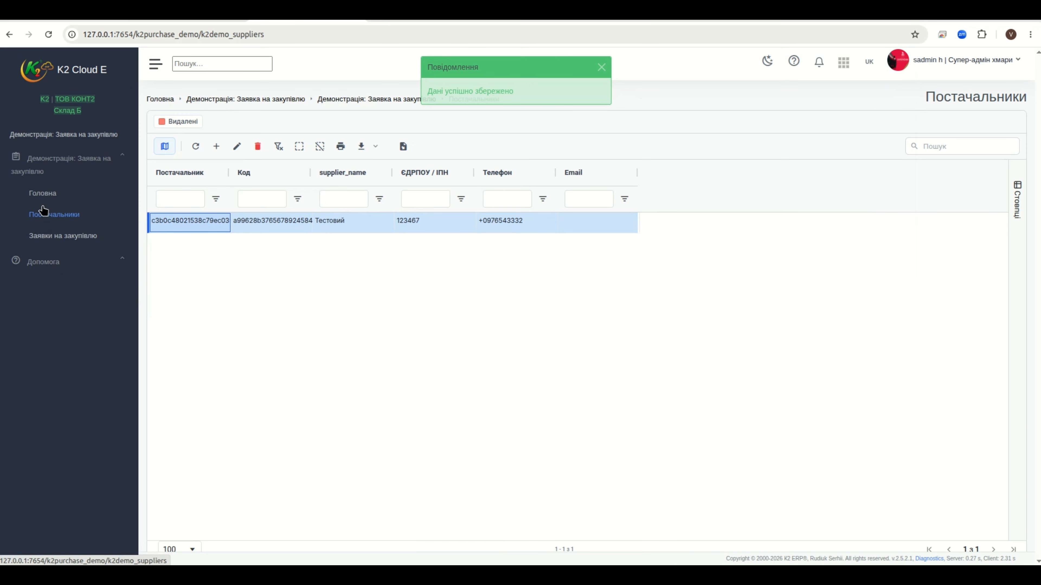
pyautogui.click(65, 237)
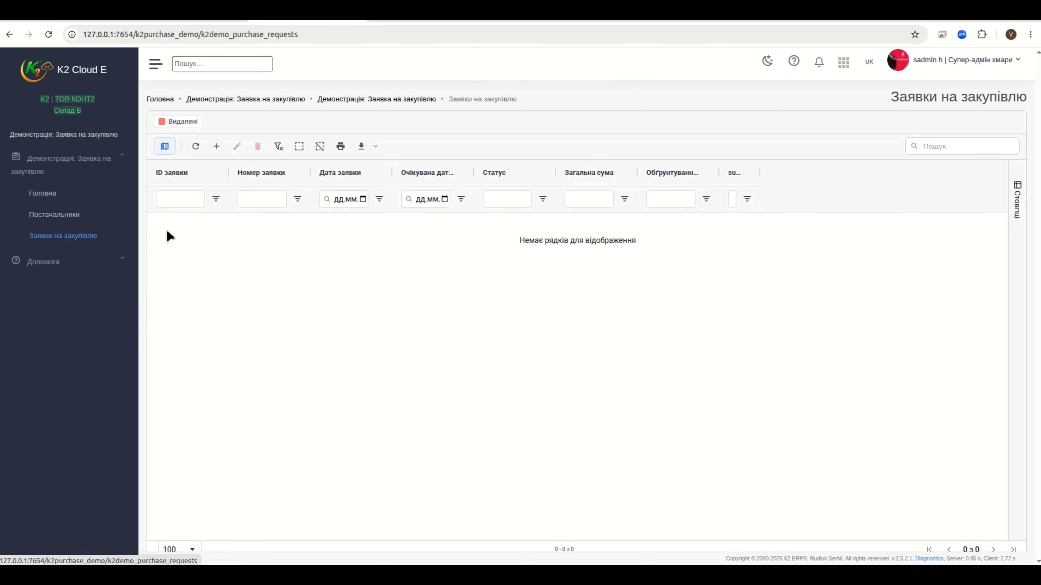
# Create a new purchase request numbered 1234555 and open the Дата заявки calendar
pyautogui.click(217, 147)
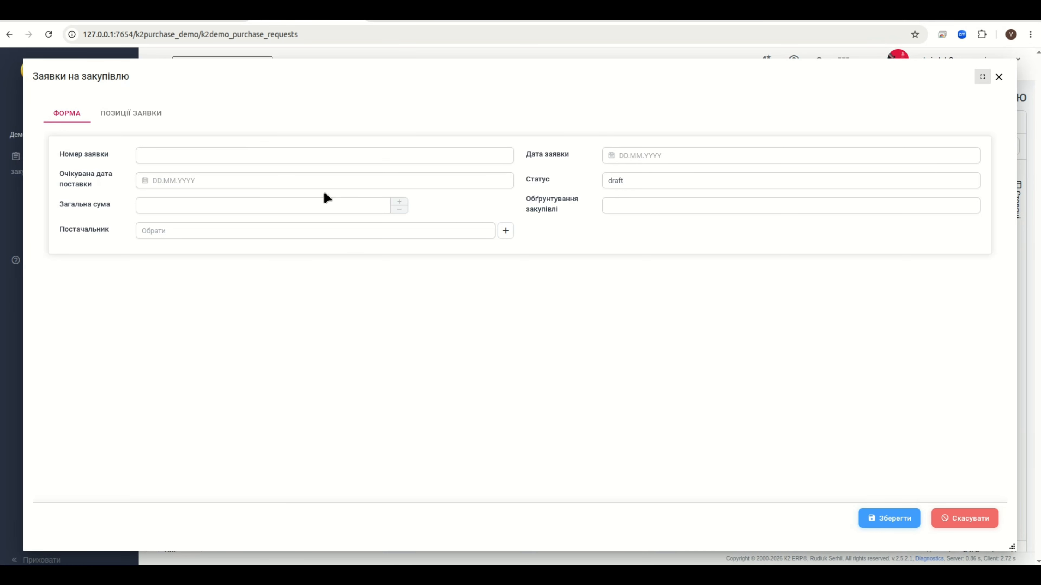
pyautogui.click(158, 156)
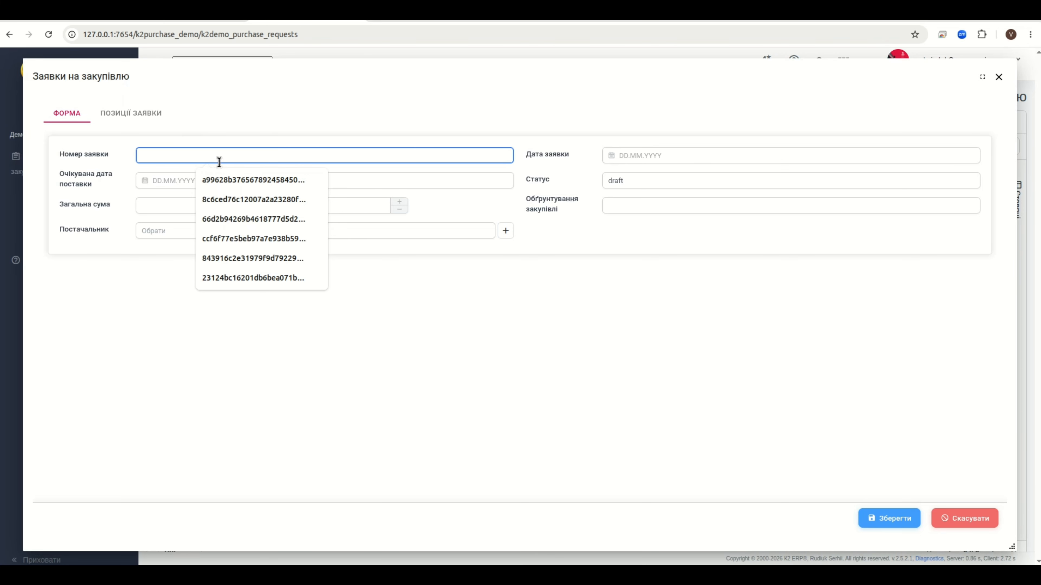
pyautogui.write('1')
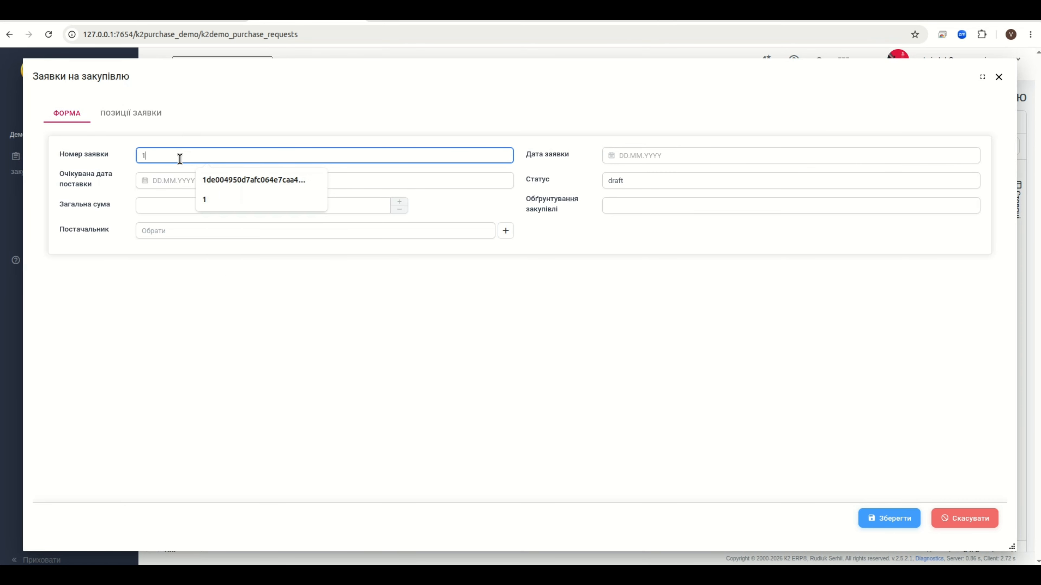
pyautogui.write('234555')
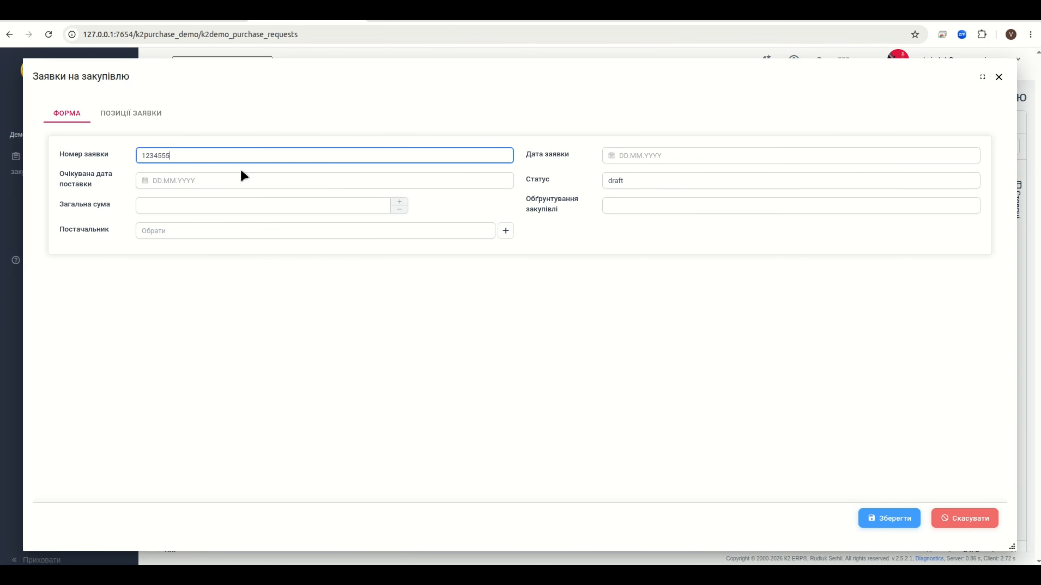
pyautogui.click(654, 156)
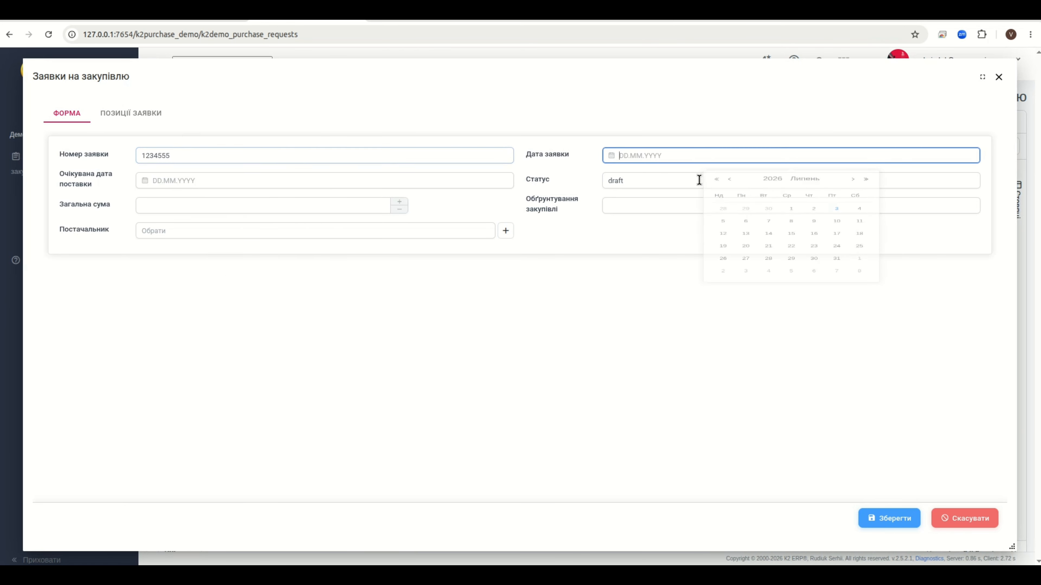